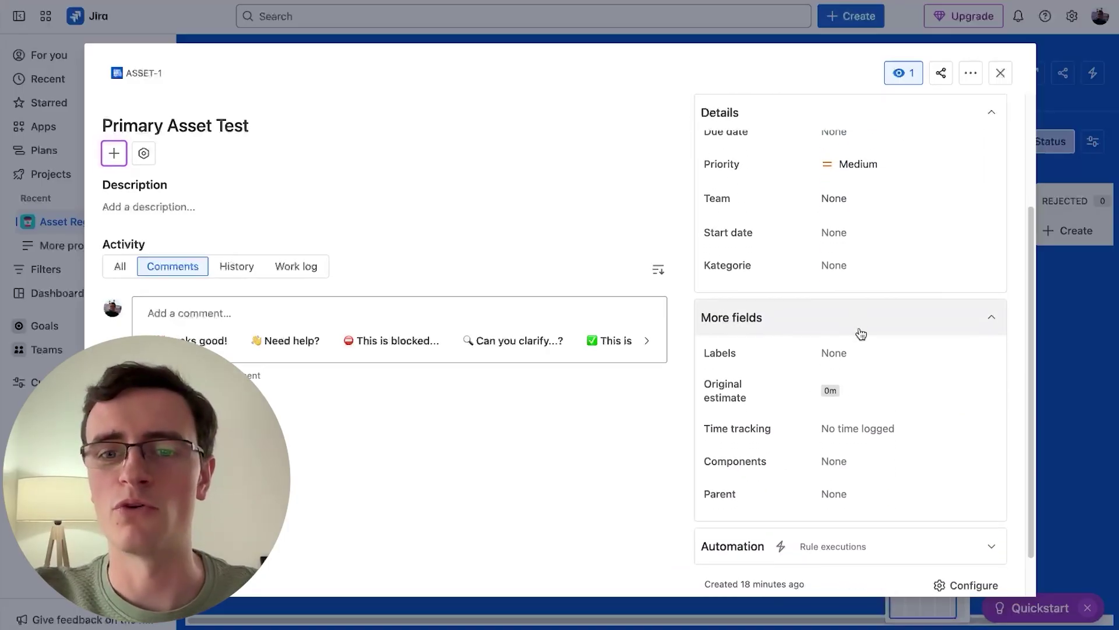
Step: Review the Details and More fields of the Primary Asset Test work item and open its field layout configuration
scroll(854, 327, up, 3)
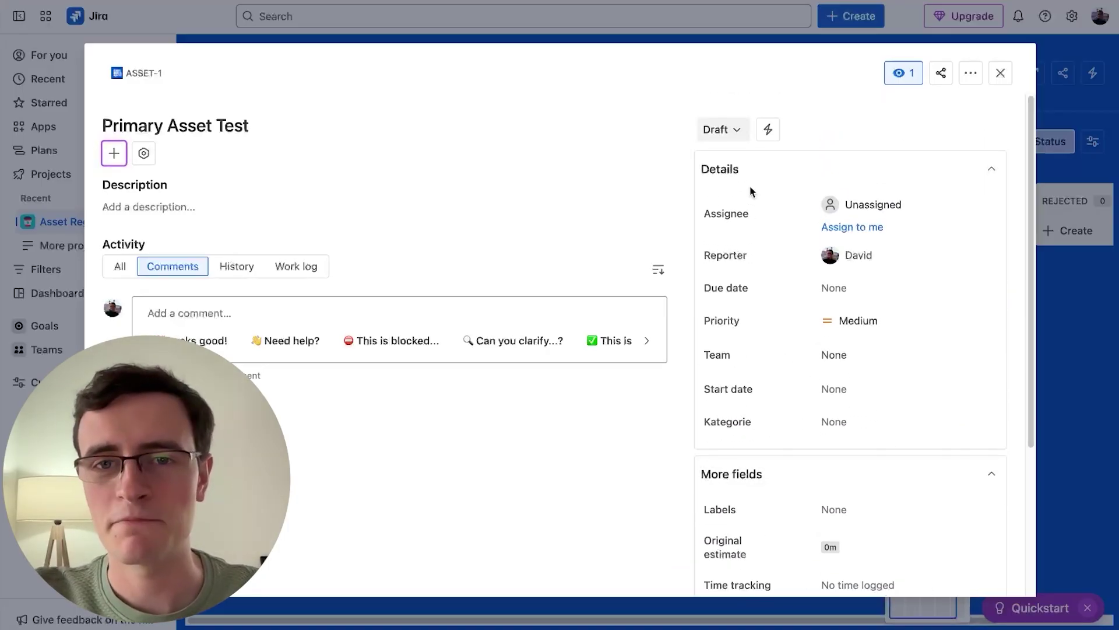
scroll(773, 237, down, 2)
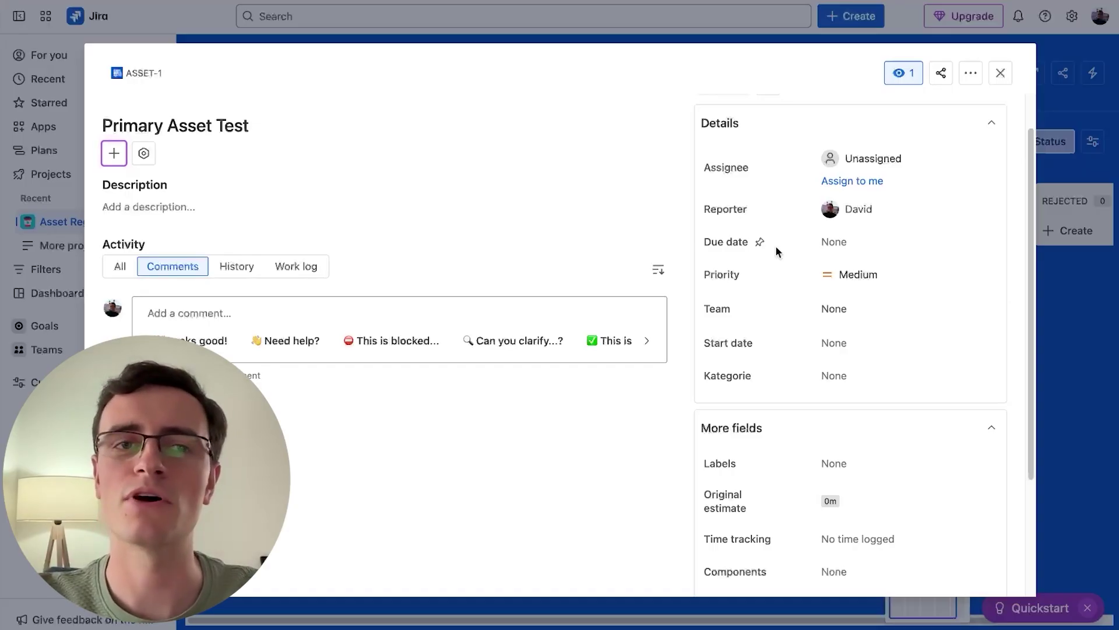
scroll(775, 246, up, 1)
scroll(777, 250, down, 3)
click(972, 532)
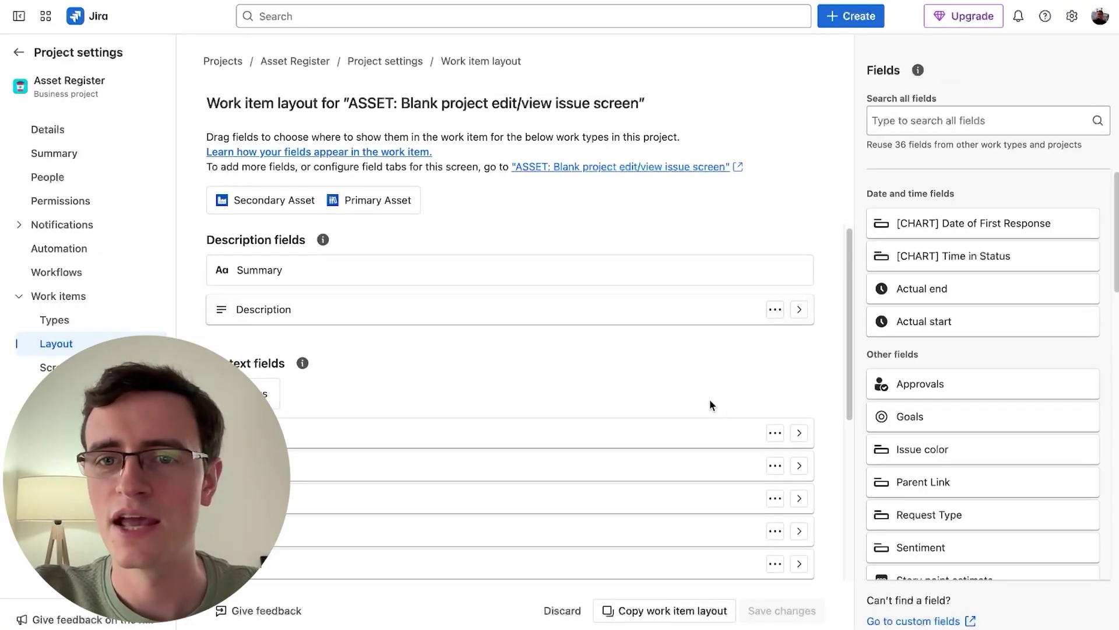
Step: Examine the existing fields that can be added to the Asset Register work item layout
scroll(975, 408, down, 4)
scroll(975, 409, down, 5)
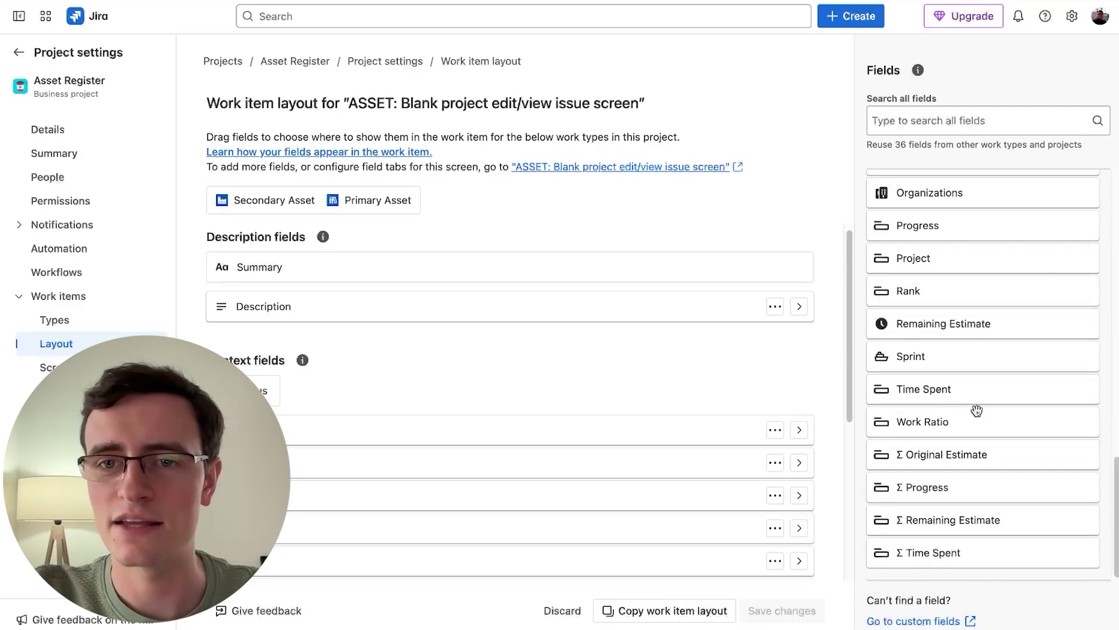
scroll(982, 330, up, 10)
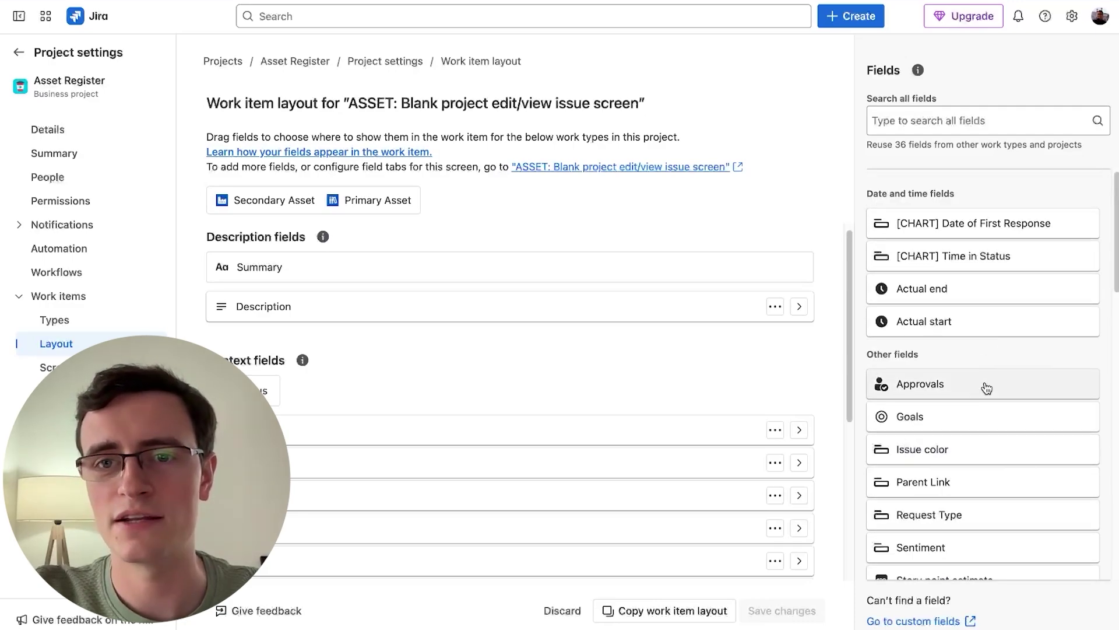
scroll(981, 282, down, 10)
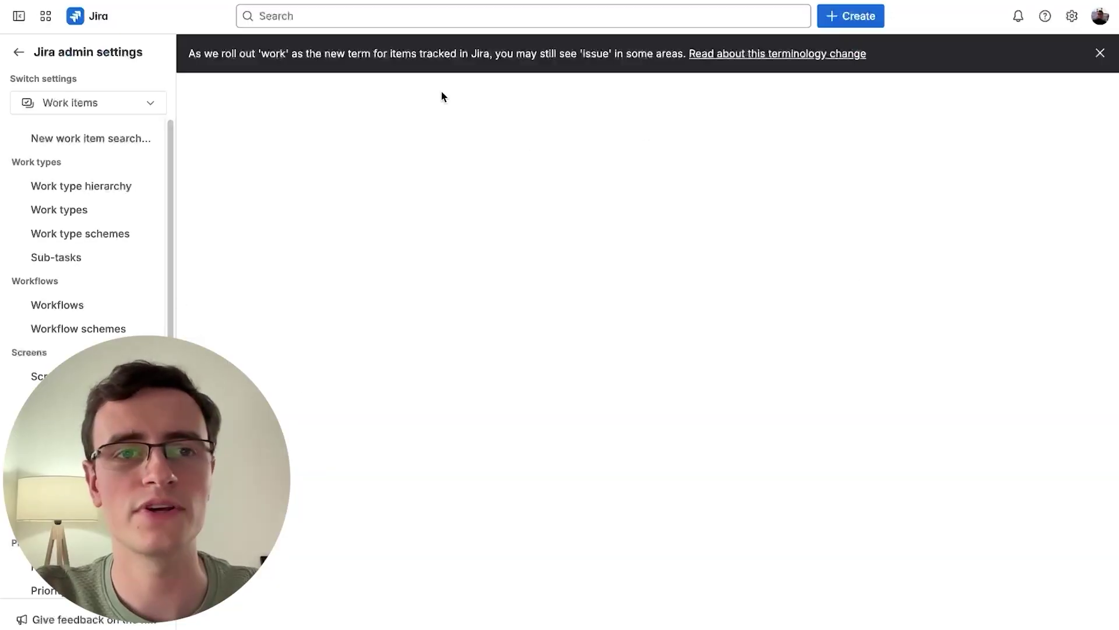
Step: Create a custom field of type User Picker (single user) named Asset Owner
click(1074, 17)
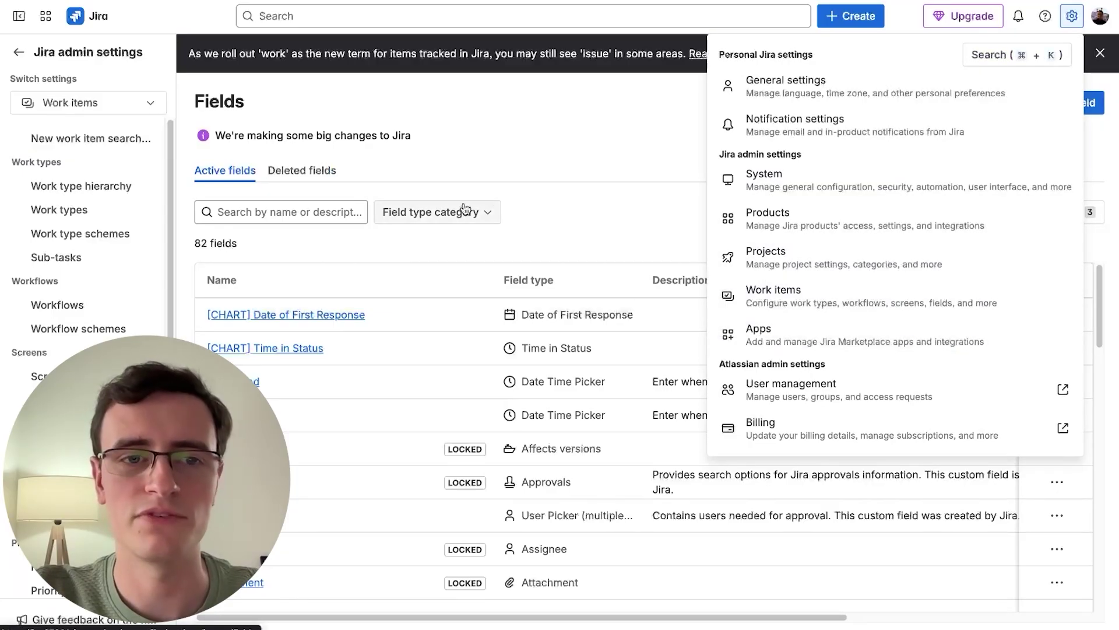
click(559, 225)
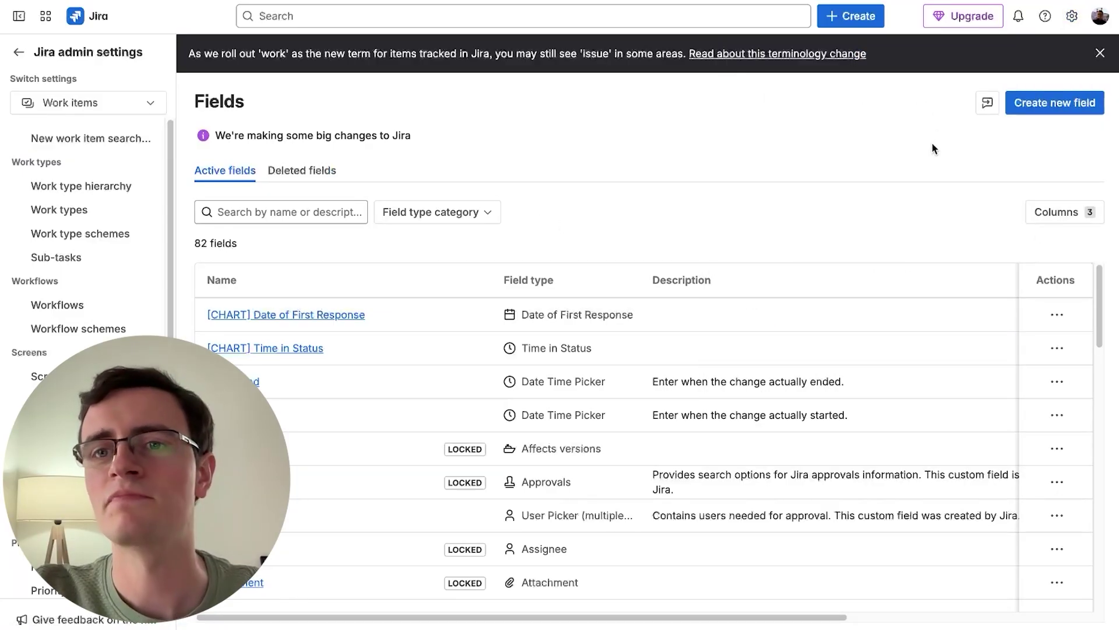
click(1058, 102)
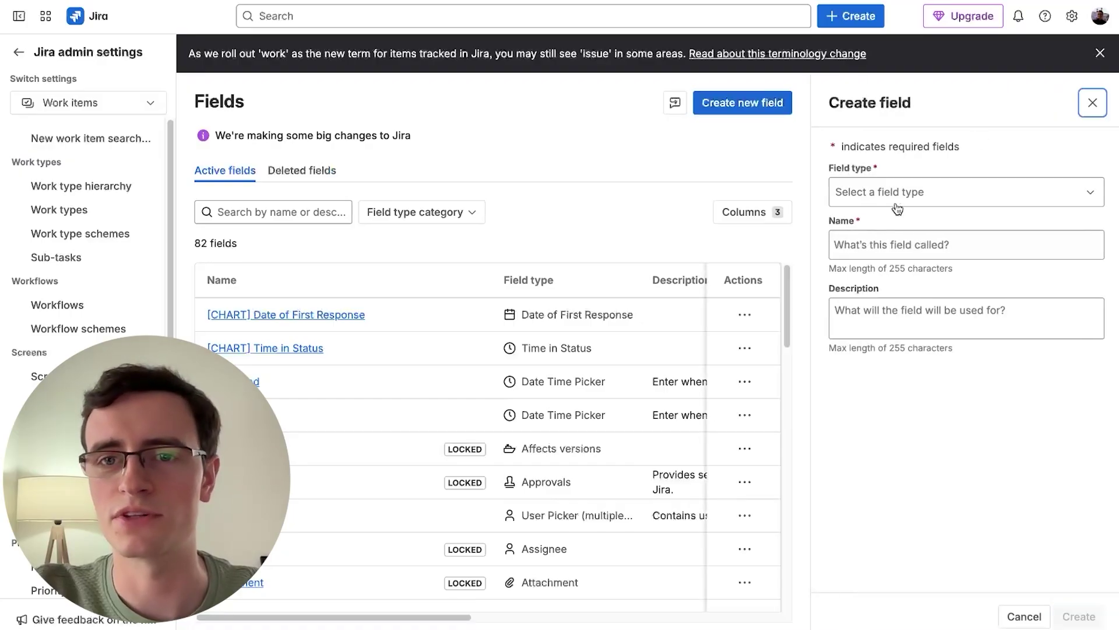
click(910, 199)
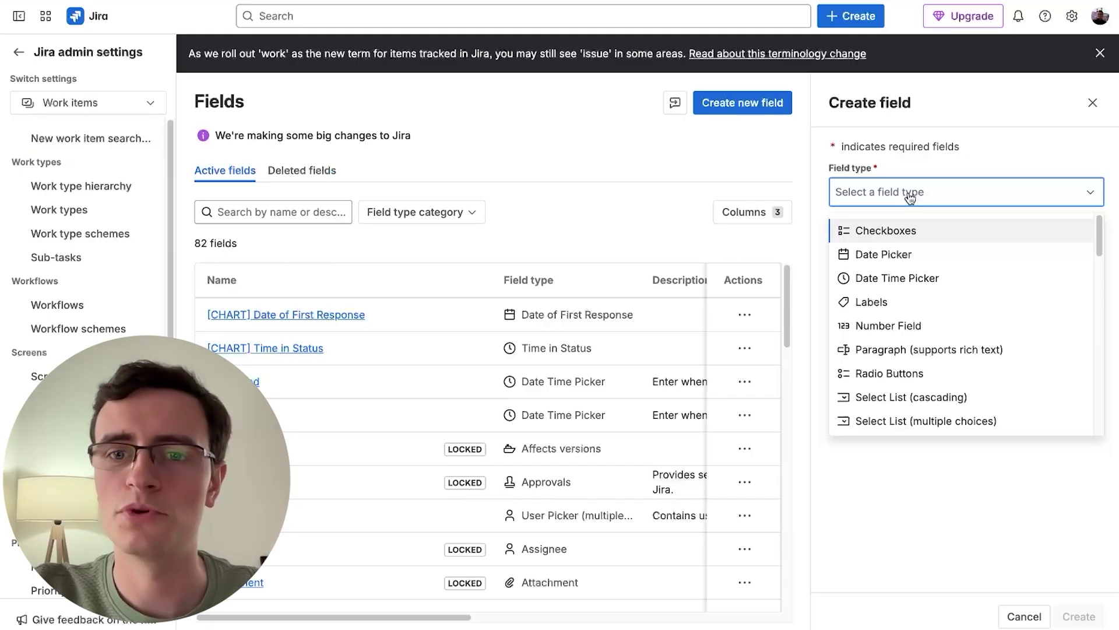
scroll(922, 282, down, 9)
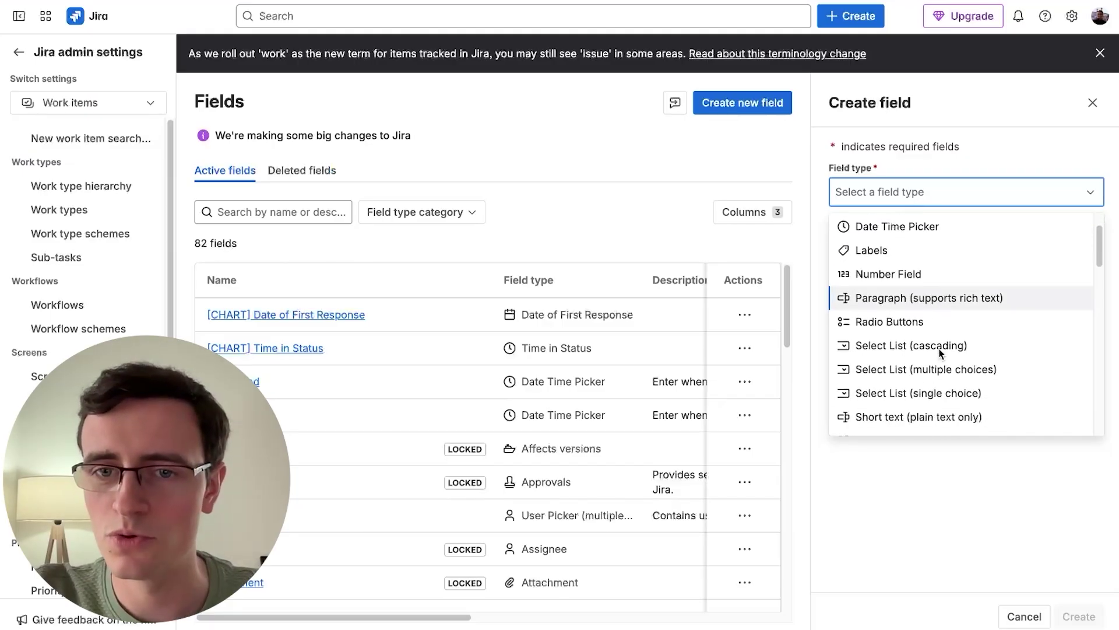
scroll(940, 353, up, 2)
scroll(921, 303, up, 3)
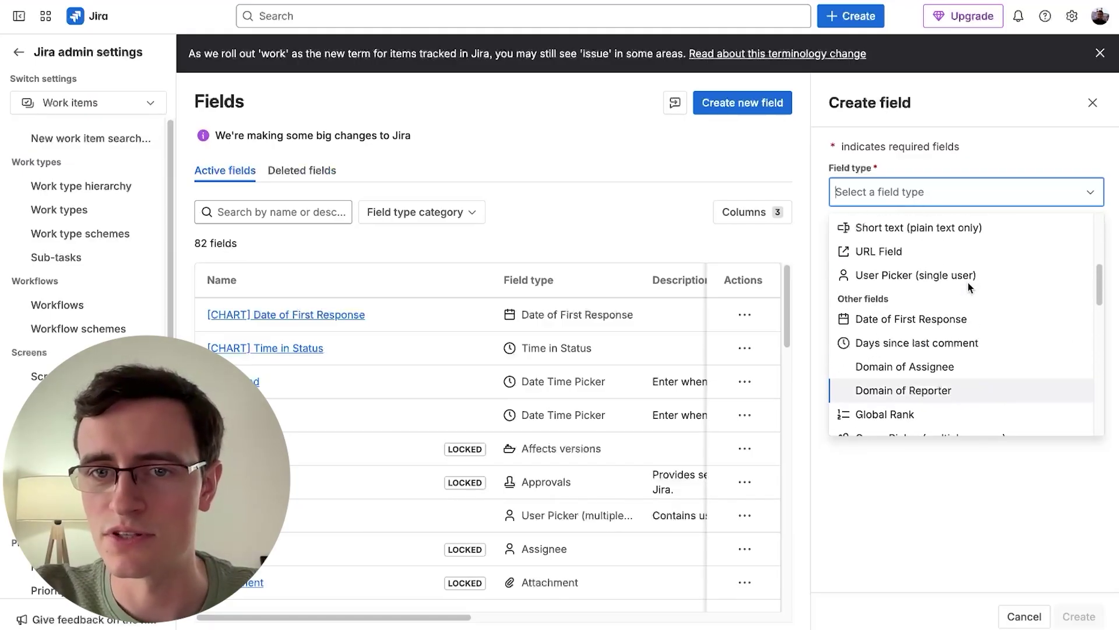
click(957, 274)
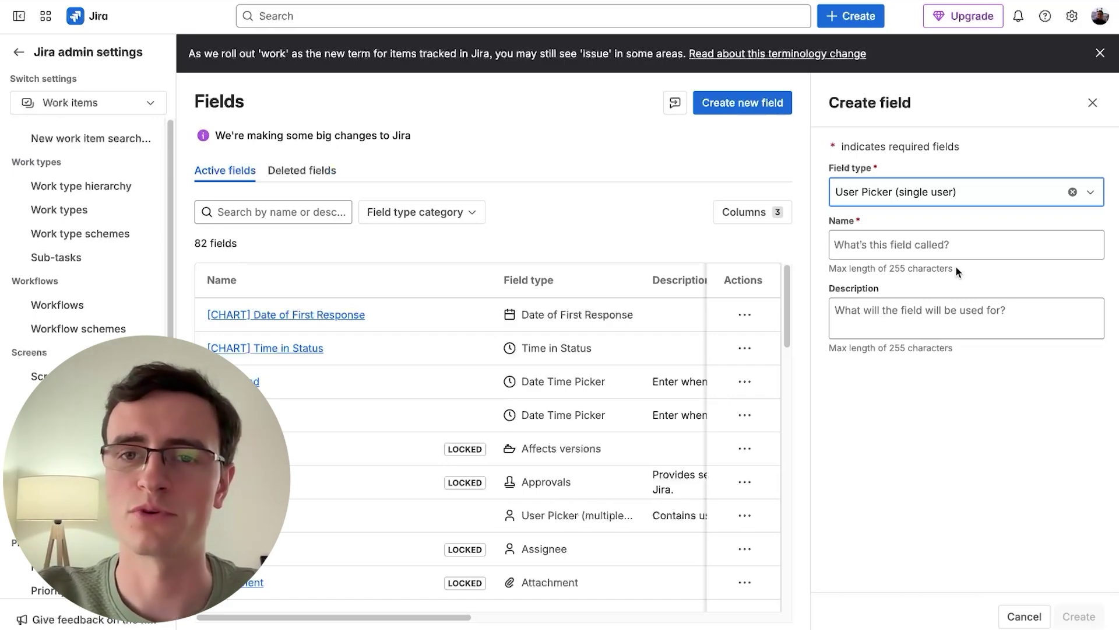
click(926, 246)
text(Asset Owner)
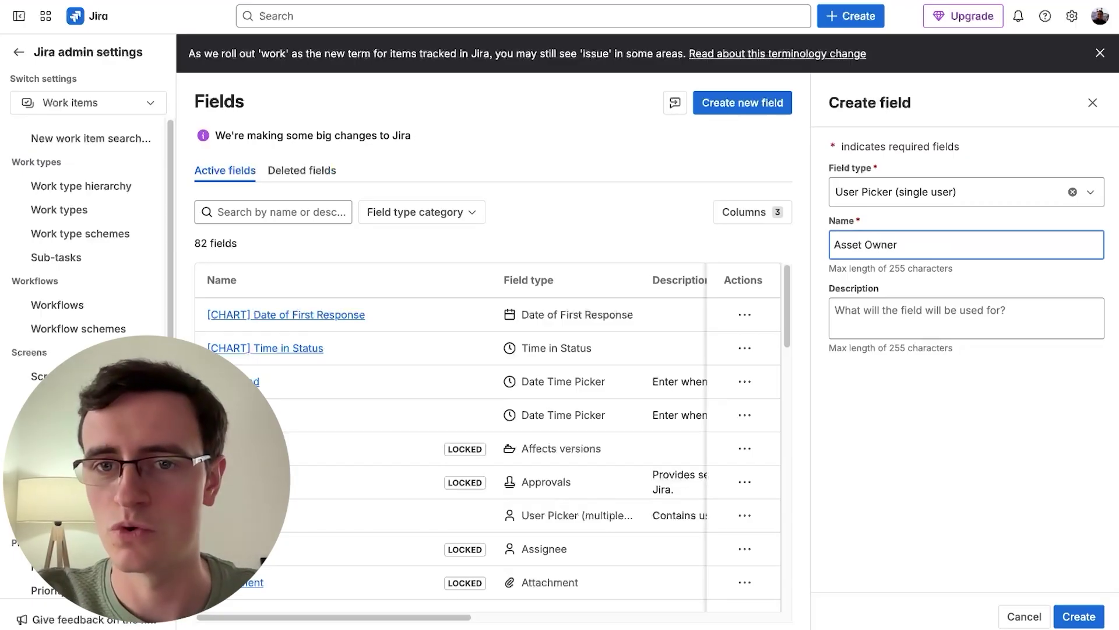
click(1079, 616)
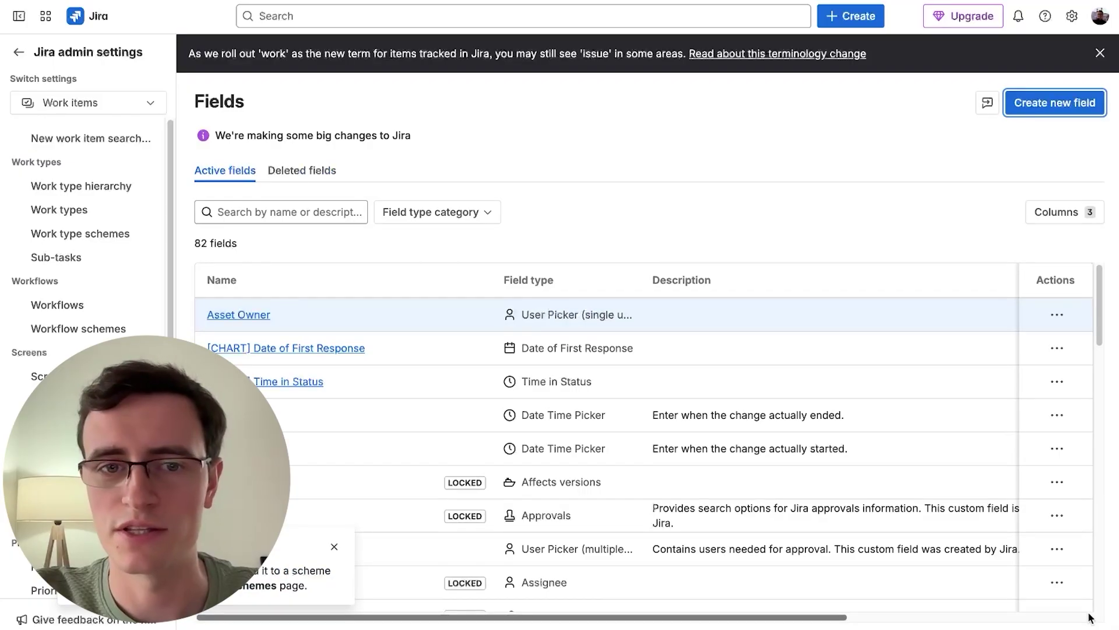
Step: Start a new custom field of type Select List (multiple choices) and name it Asset Type
click(1047, 112)
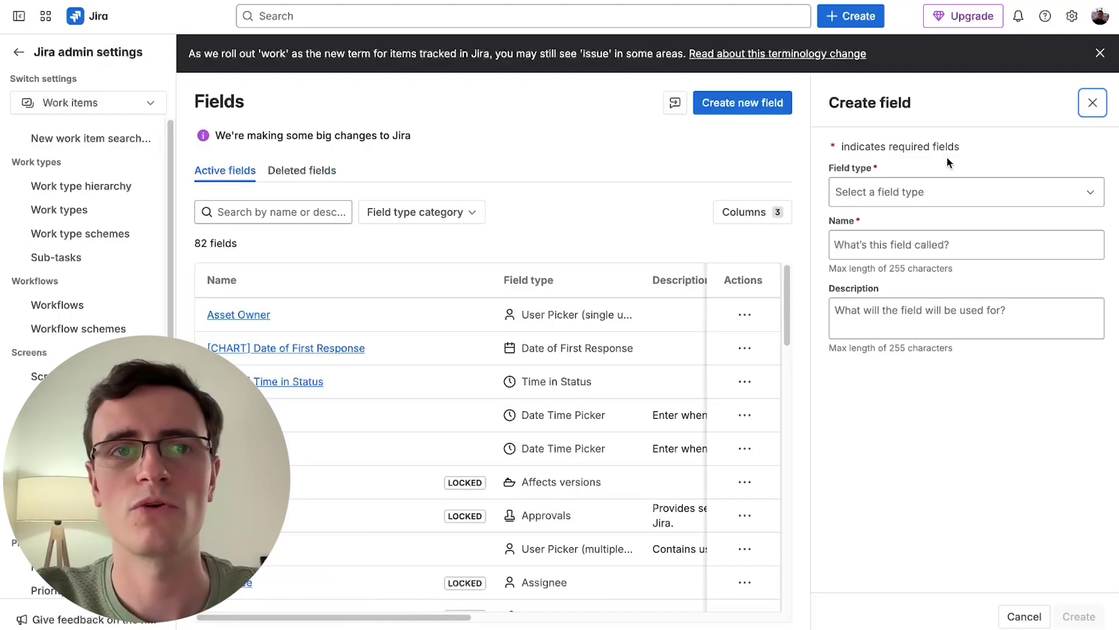
click(941, 193)
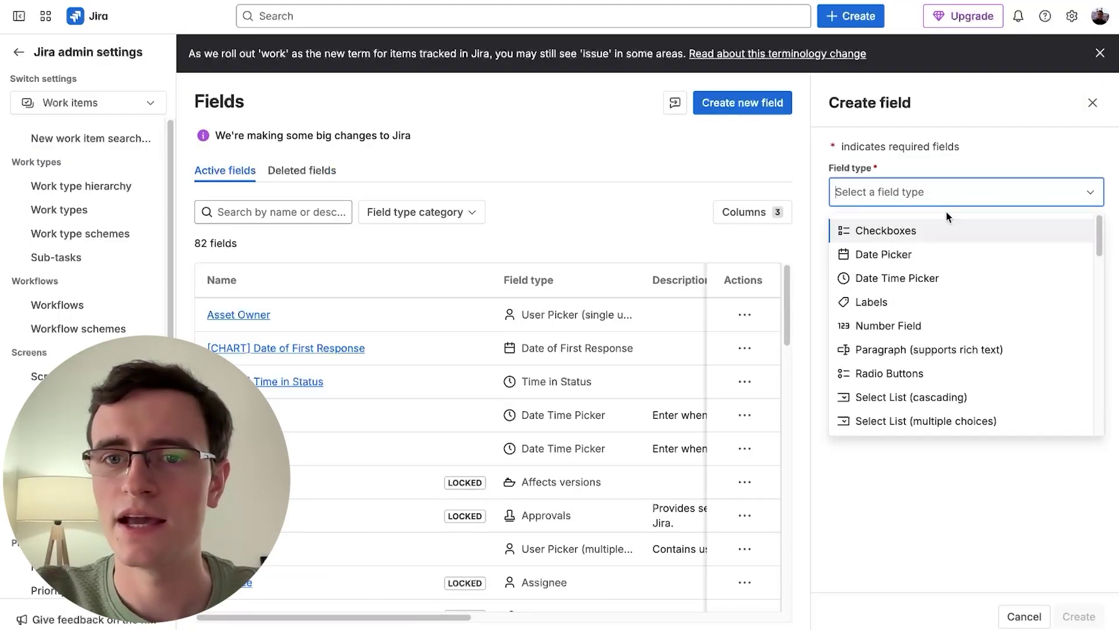
scroll(960, 324, down, 1)
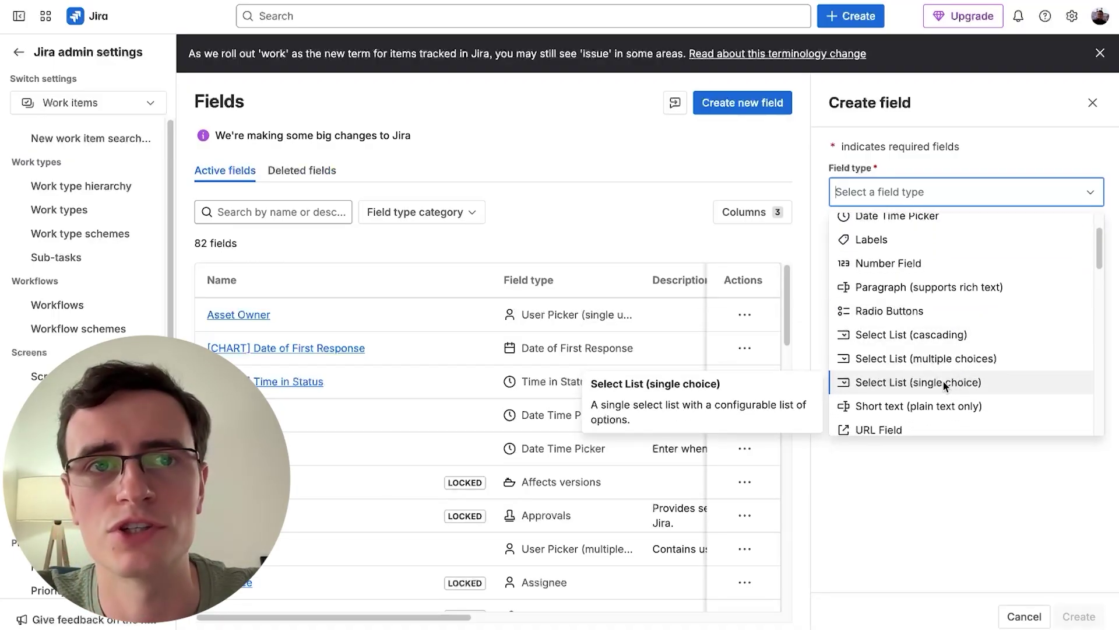
click(896, 358)
click(883, 247)
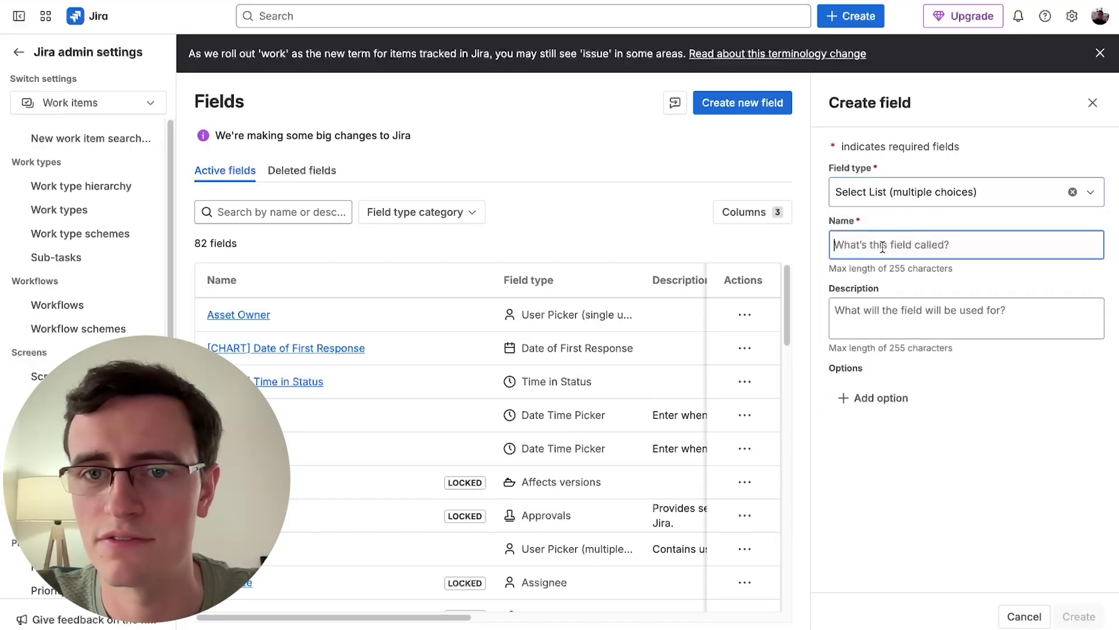
text(Asset Type)
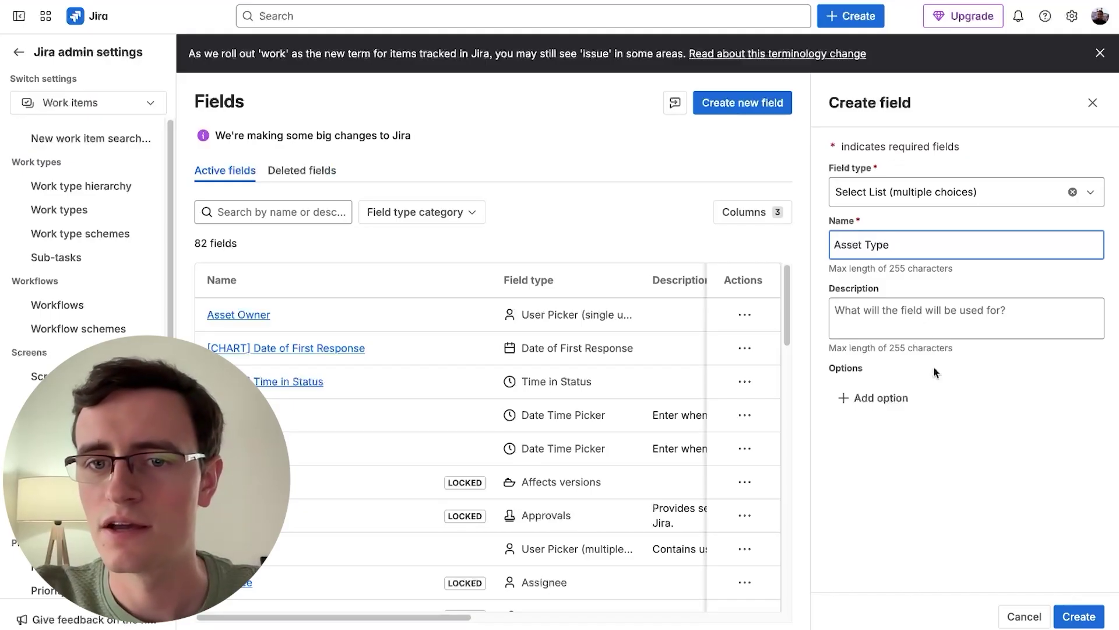
Step: Add the options Hardware, Software, Data, People, Services and Facility to the Asset Type field and create it
click(886, 400)
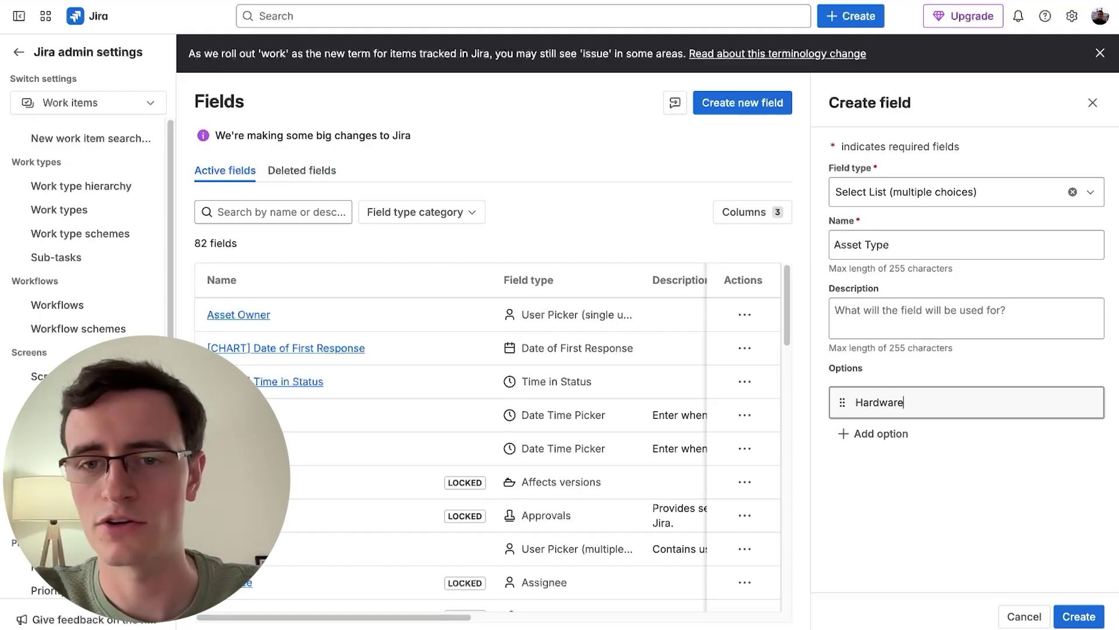
key(Return)
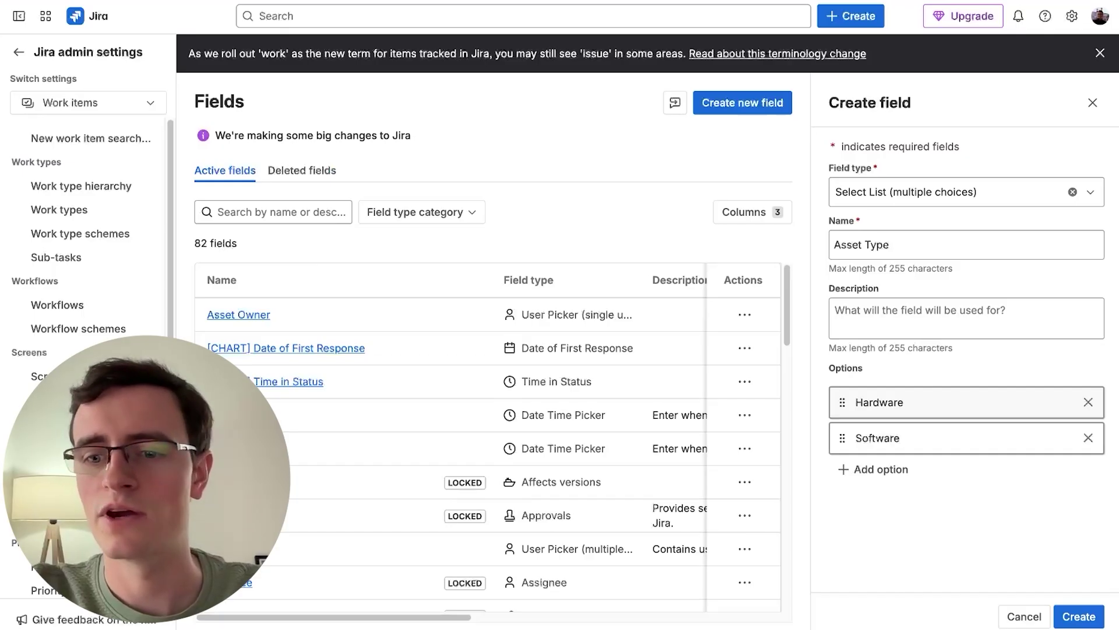
key(Return)
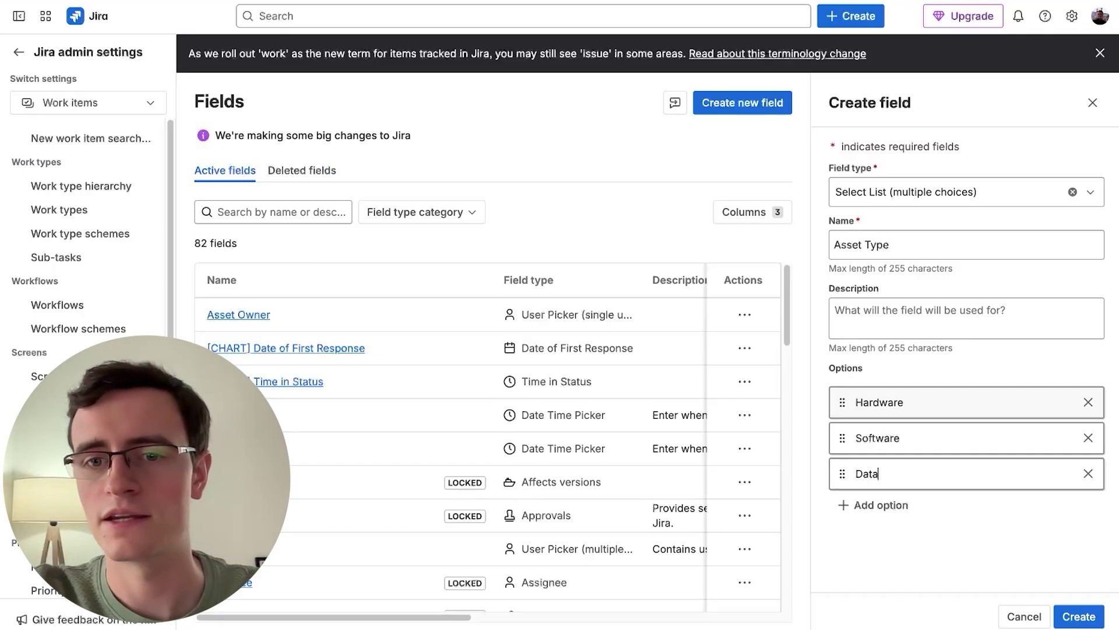
key(Return)
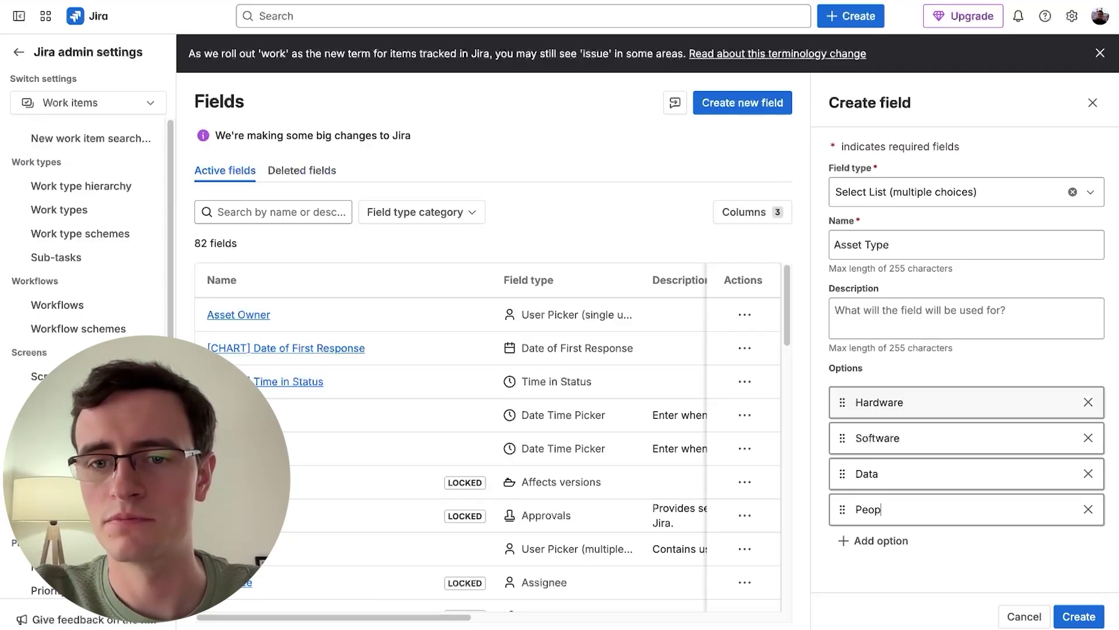
text(People)
key(Return)
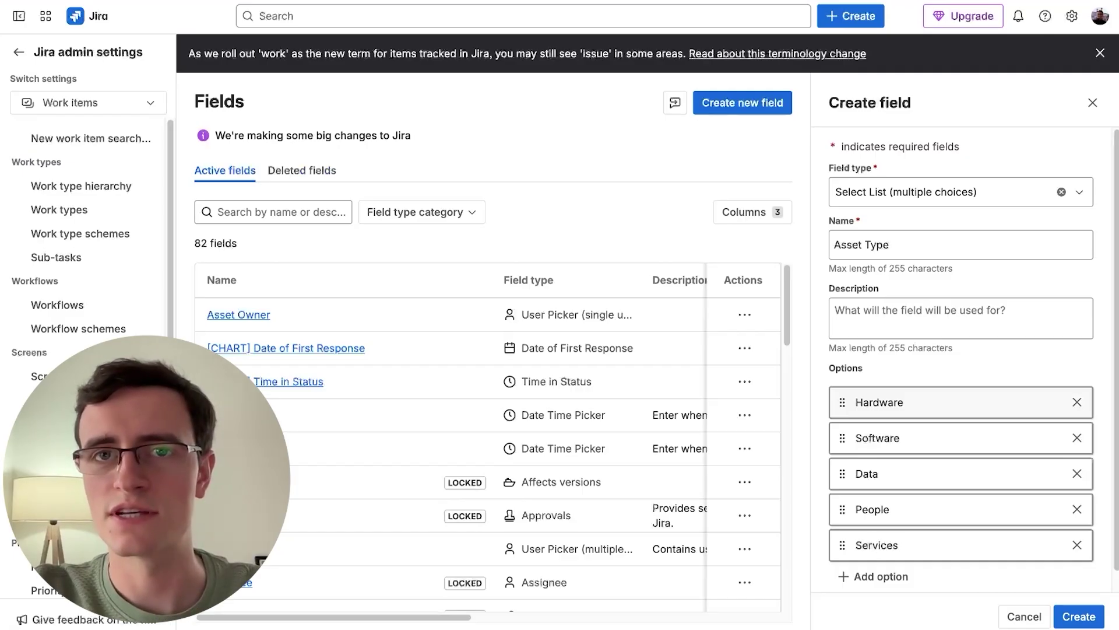
key(Return)
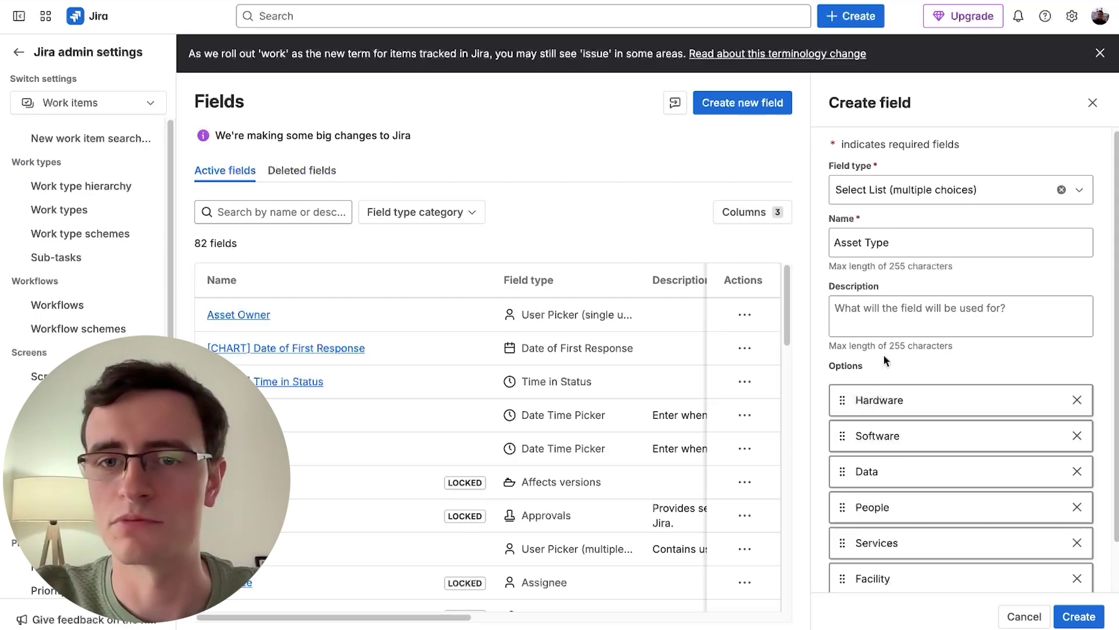
scroll(898, 365, down, 1)
click(1079, 617)
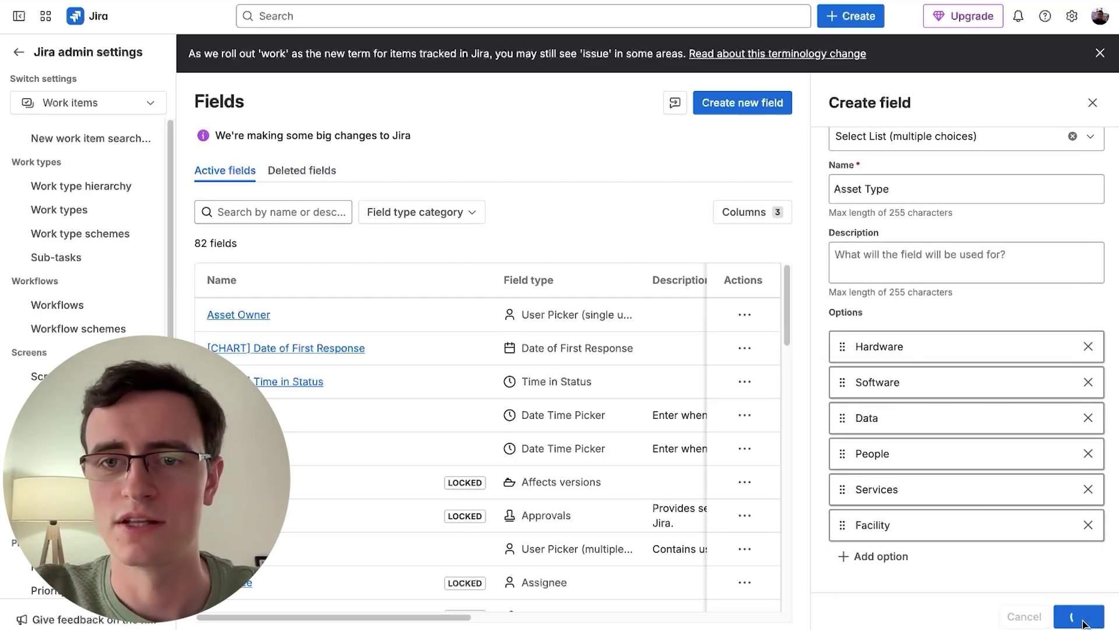
Step: Start a new custom field of type Select List (single choice) and name it Asset Location
click(1055, 104)
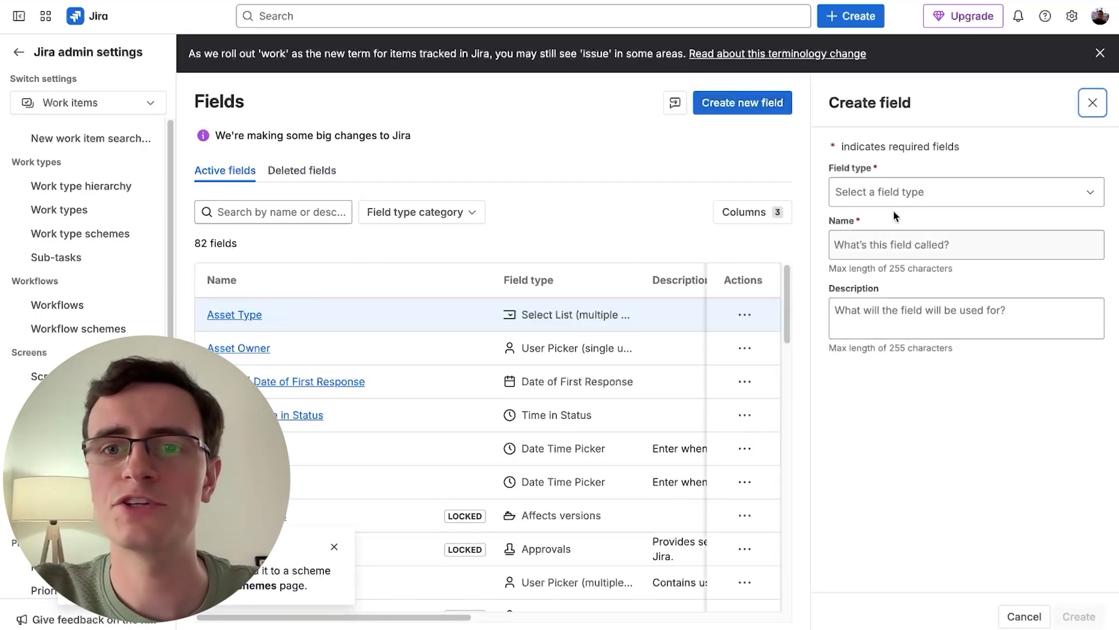
click(883, 191)
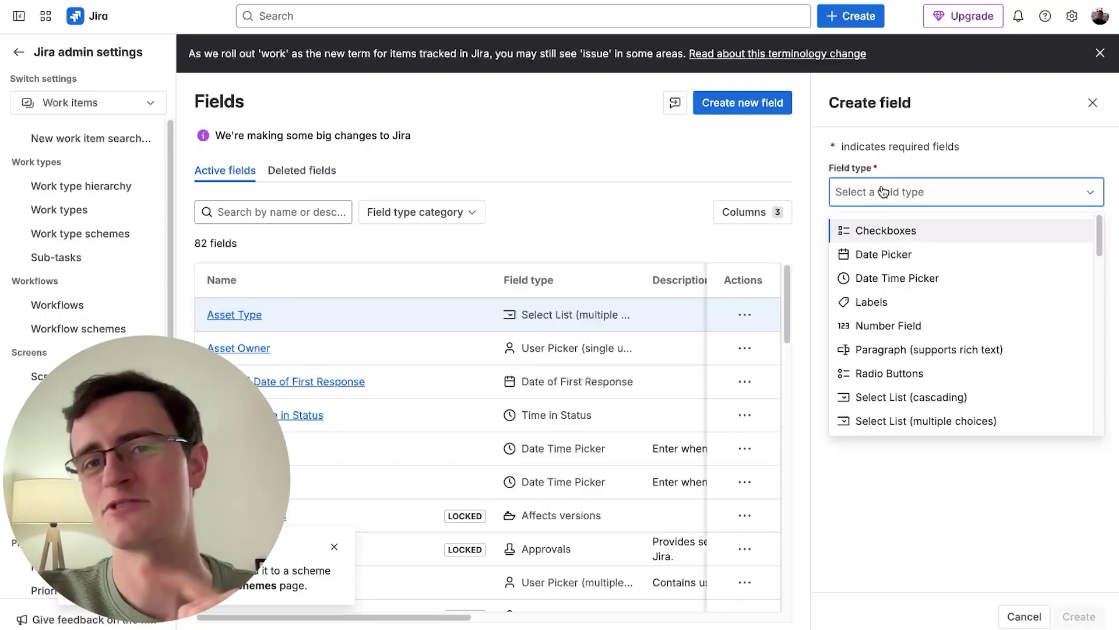
scroll(936, 327, down, 2)
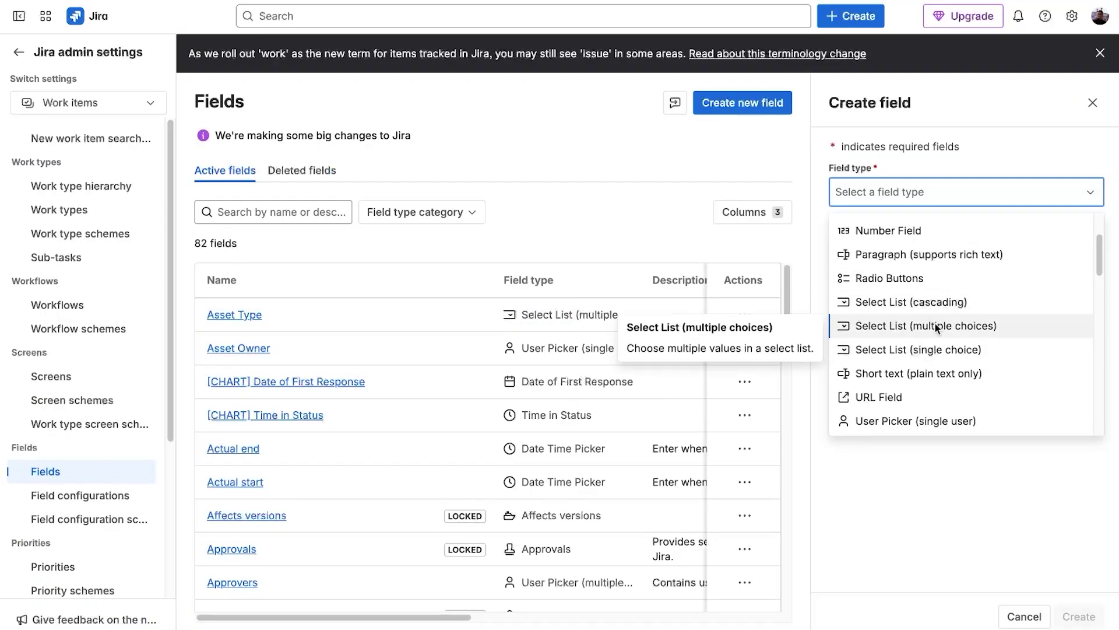
click(921, 350)
click(919, 245)
text(Asset Location)
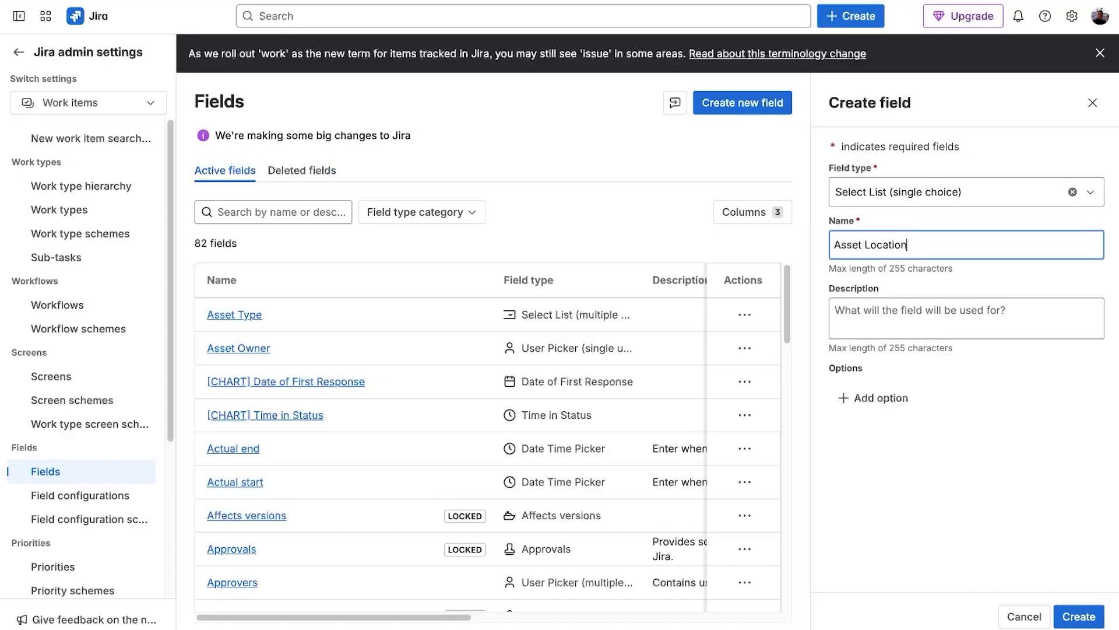
Step: Add the options Berlin, Cologne, Amsterdam, London and Office 1 to the Asset Location field and create it
click(875, 397)
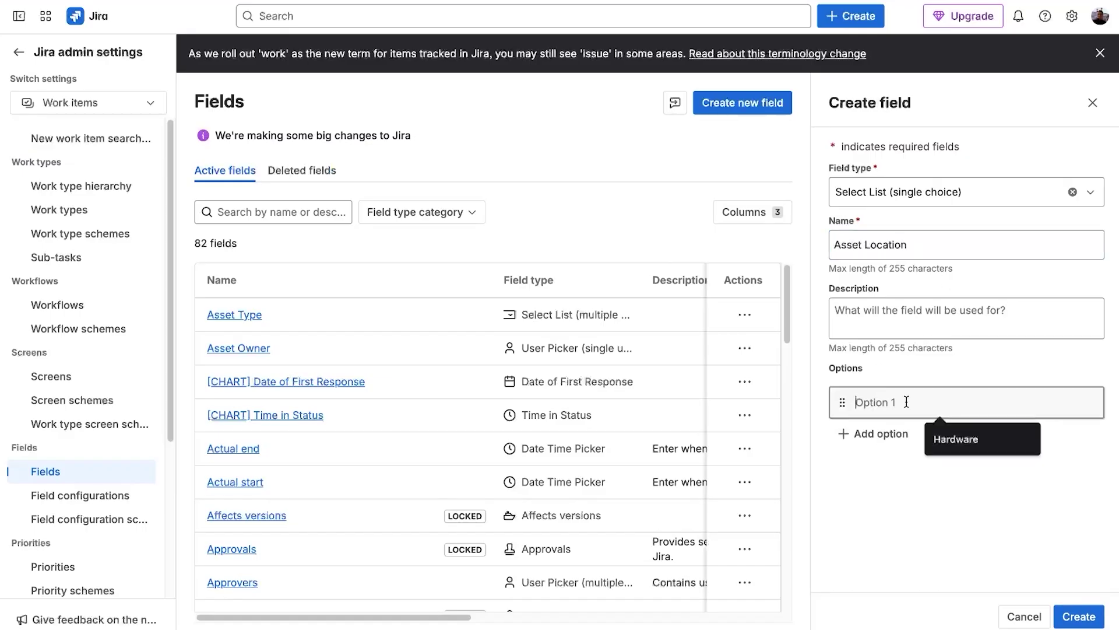
text(Berlin)
key(Return)
text(Cologne)
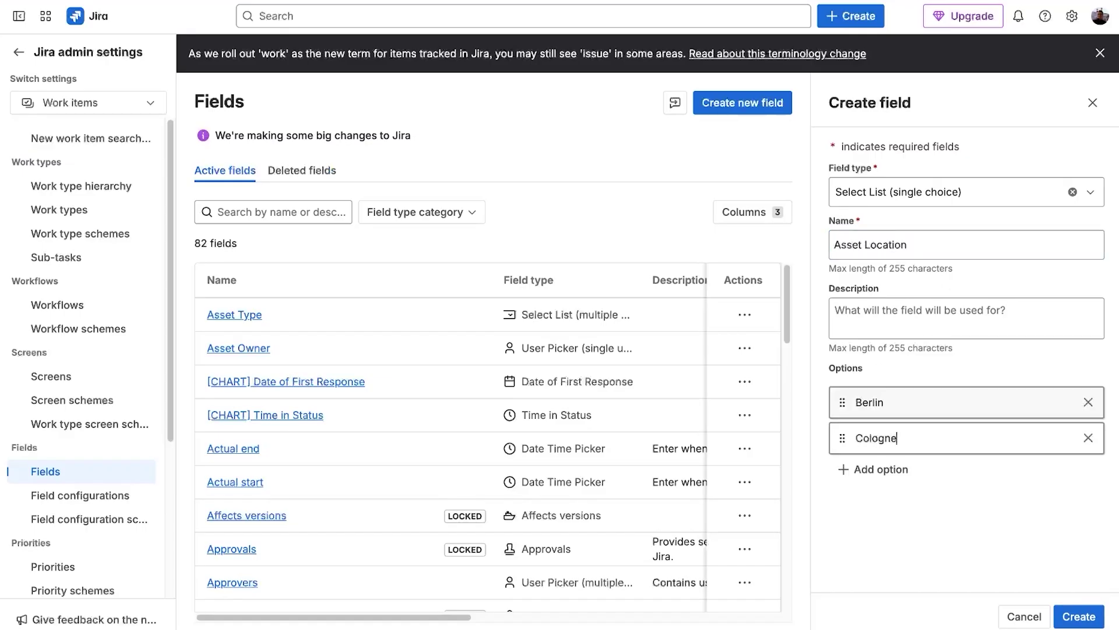
key(Return)
text(Amsterdam)
key(Return)
text(London)
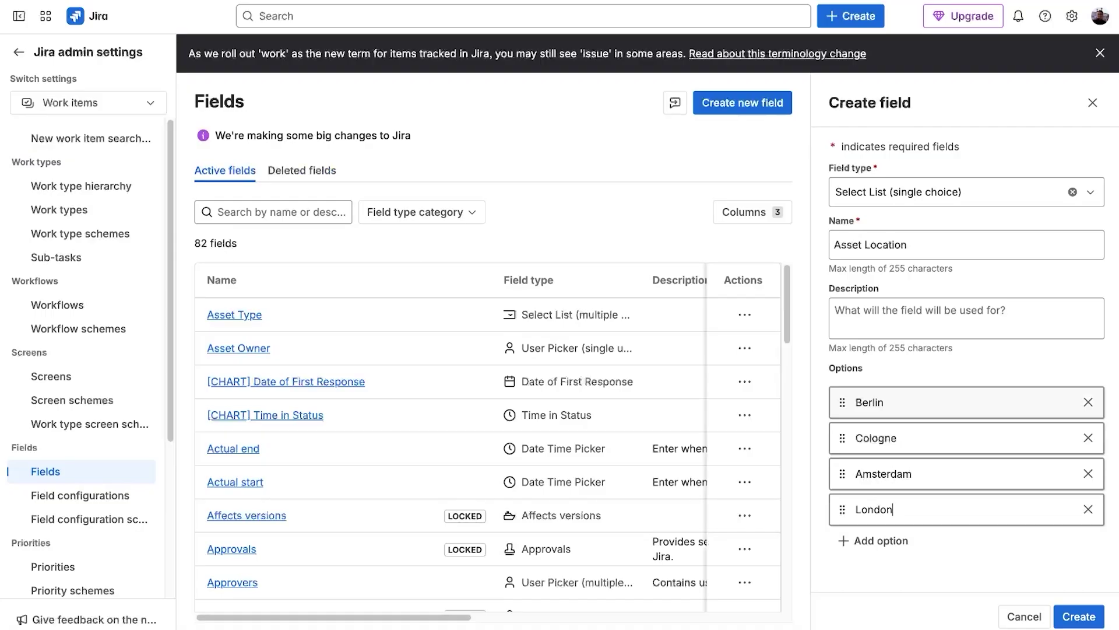
key(Return)
text(Office 1)
click(1079, 616)
Step: Start a new custom field of type Select List (single choice) and name it Asset Classification
click(1044, 104)
click(890, 197)
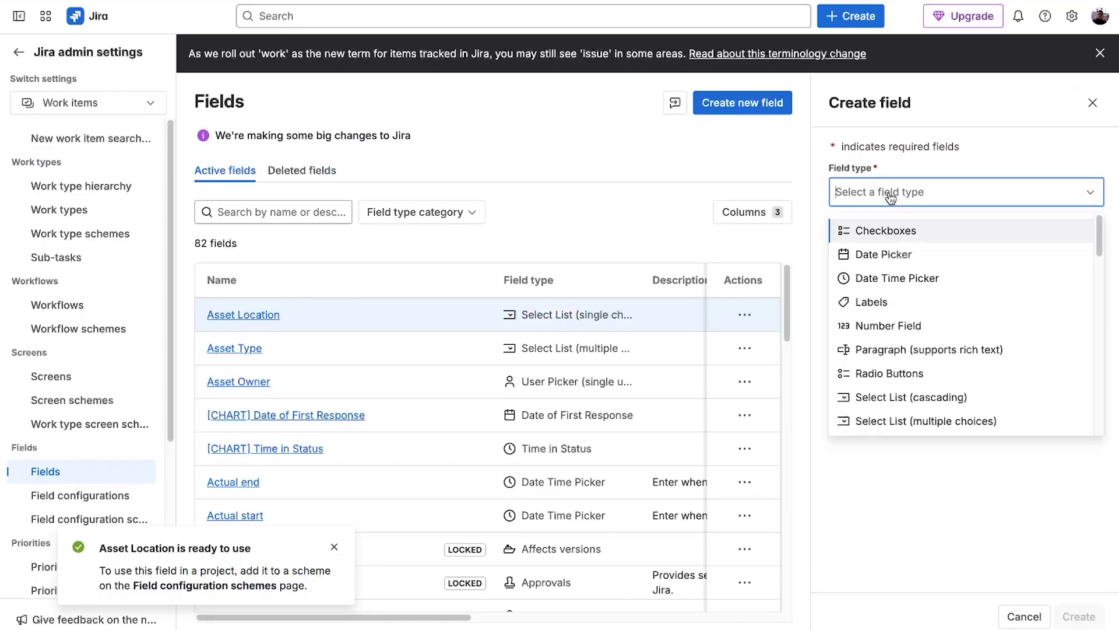
scroll(933, 326, down, 2)
click(940, 341)
click(869, 240)
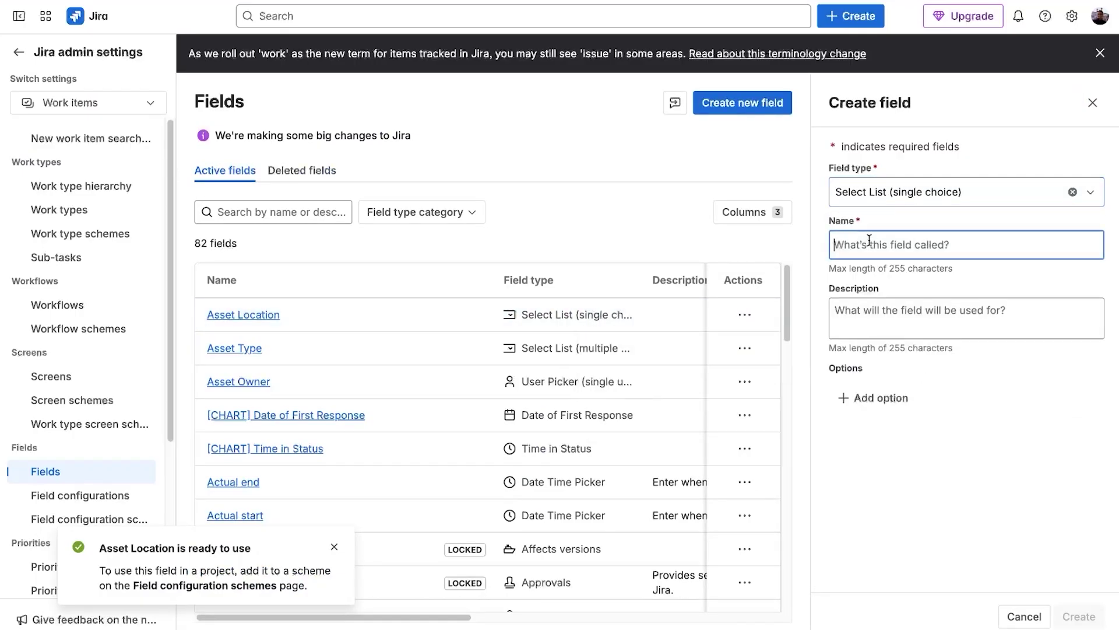
text(Asset Classification)
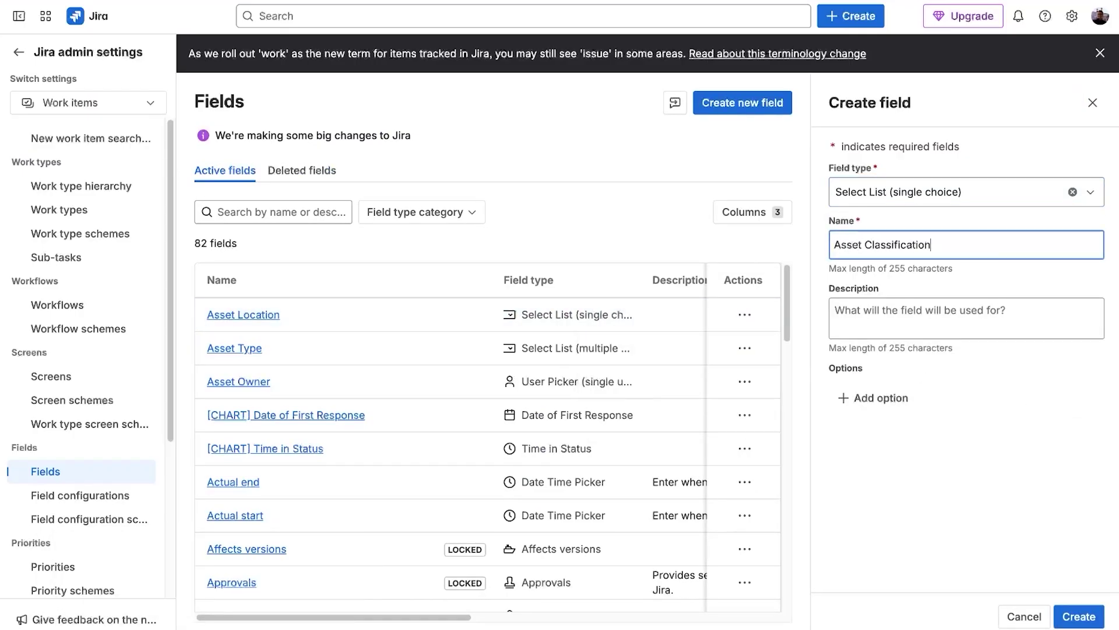
Step: Add the options Public, Internal, Confidential and Restricted to the Asset Classification field and create it
click(877, 398)
text(Public)
click(858, 436)
key(Return)
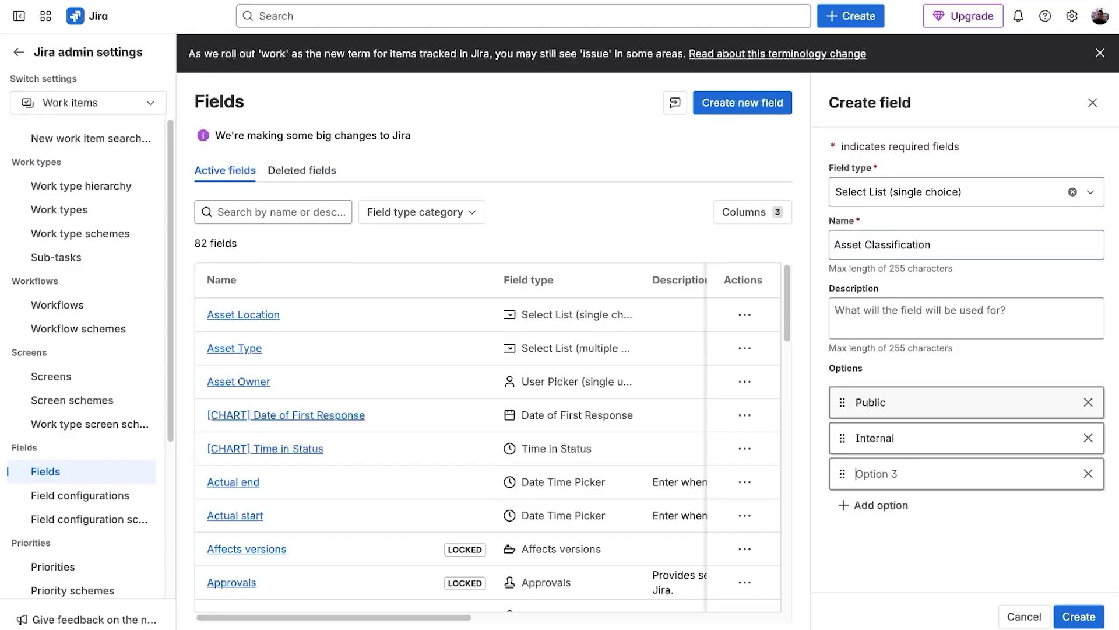
key(Return)
text(Restricted)
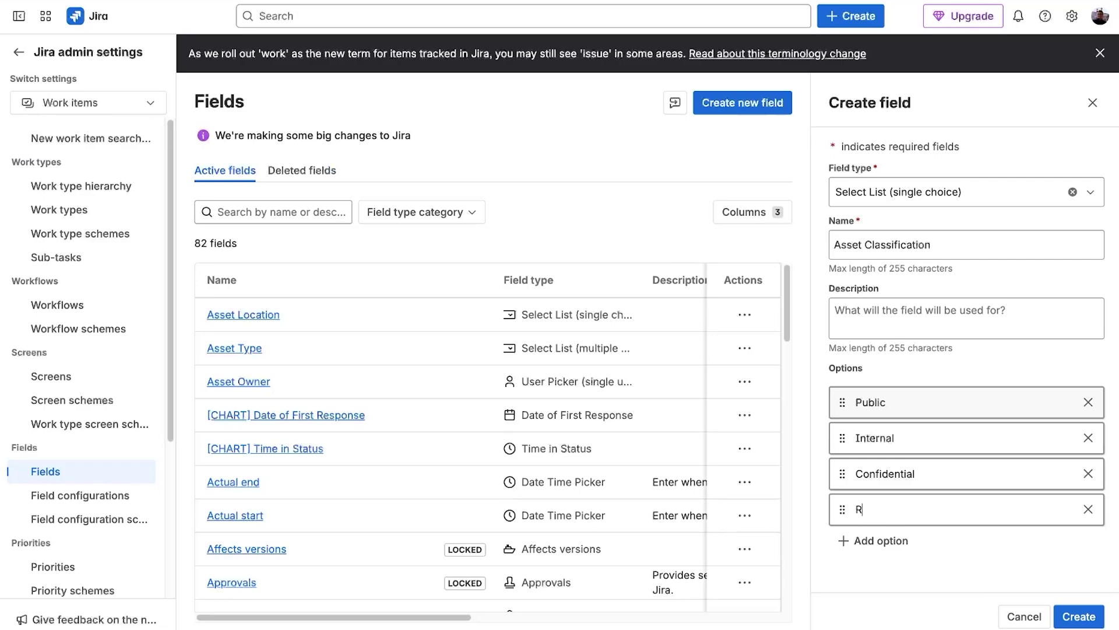
click(1079, 616)
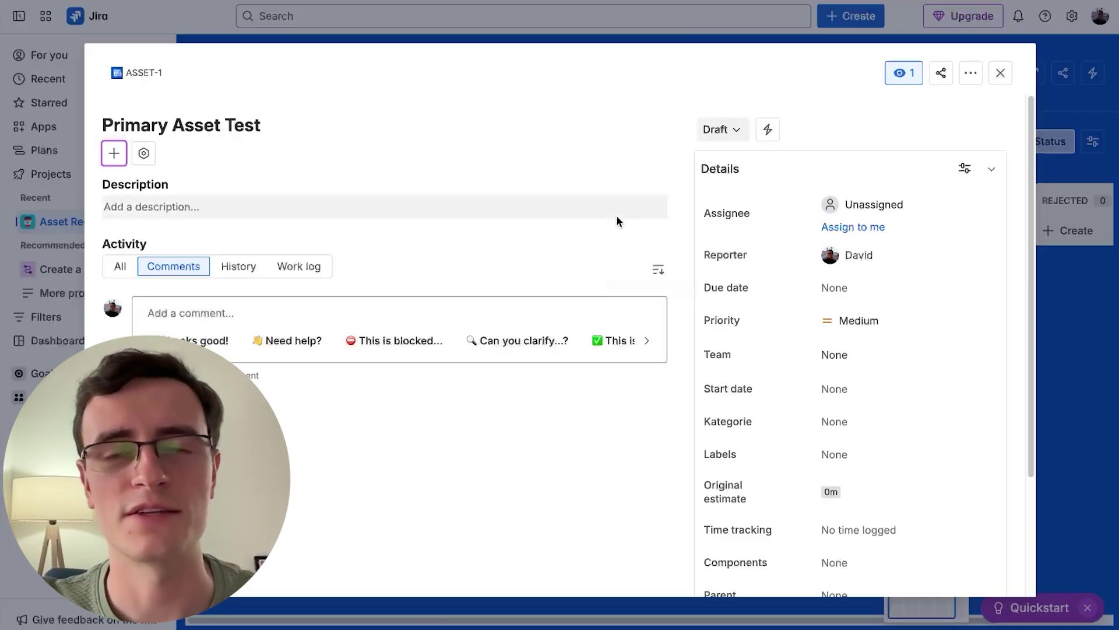
Step: Open the work item layout configuration from the Primary Asset Test work item and review its description and context fields
scroll(835, 378, down, 3)
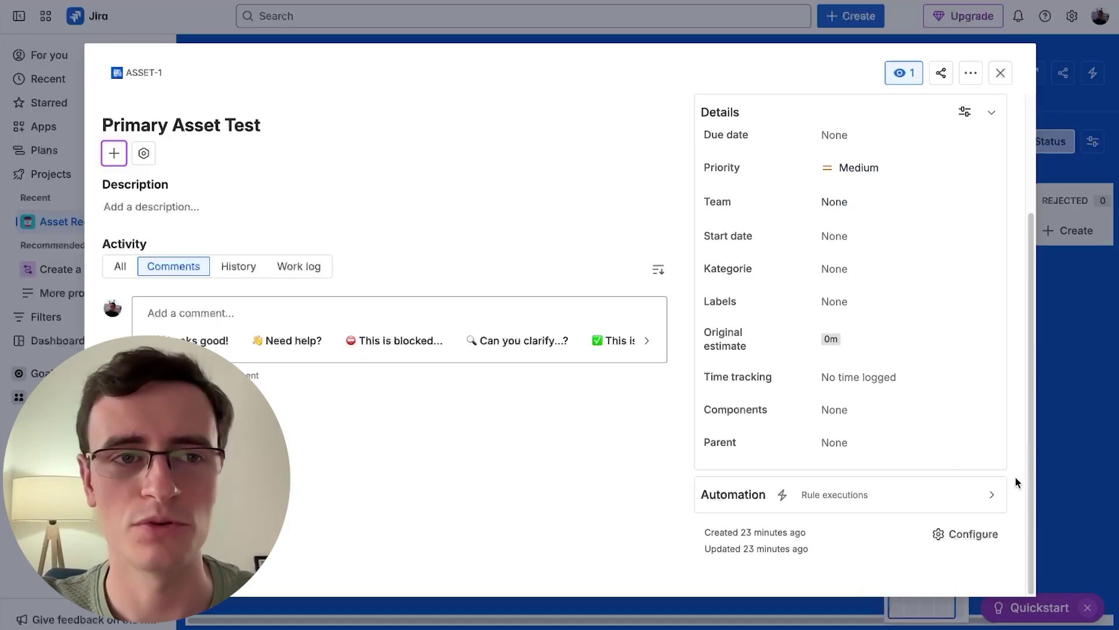
click(972, 535)
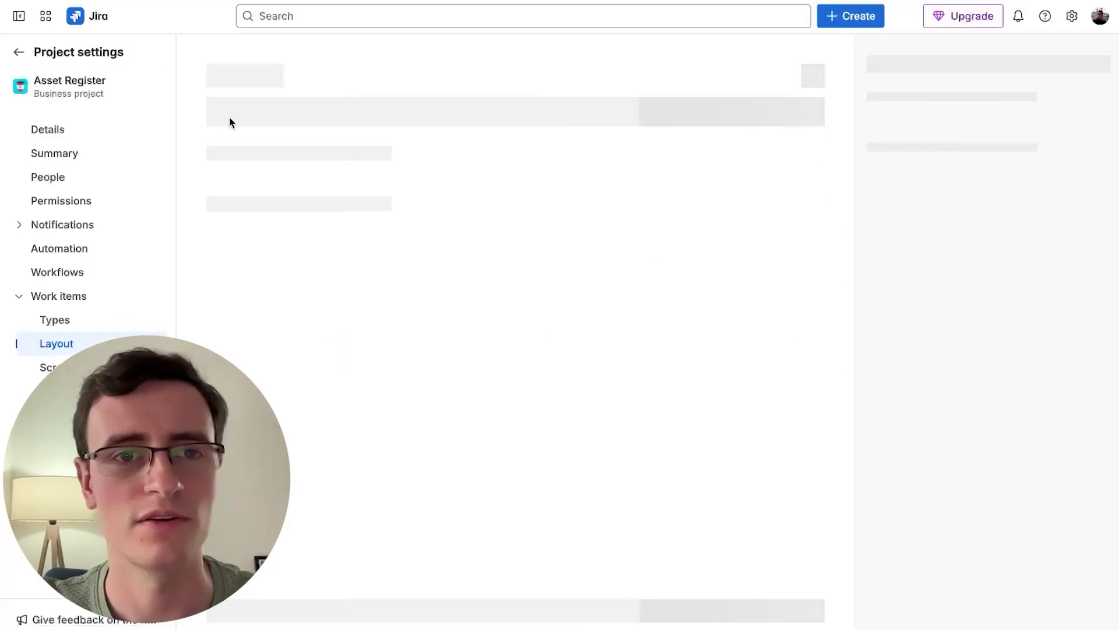
scroll(625, 308, down, 1)
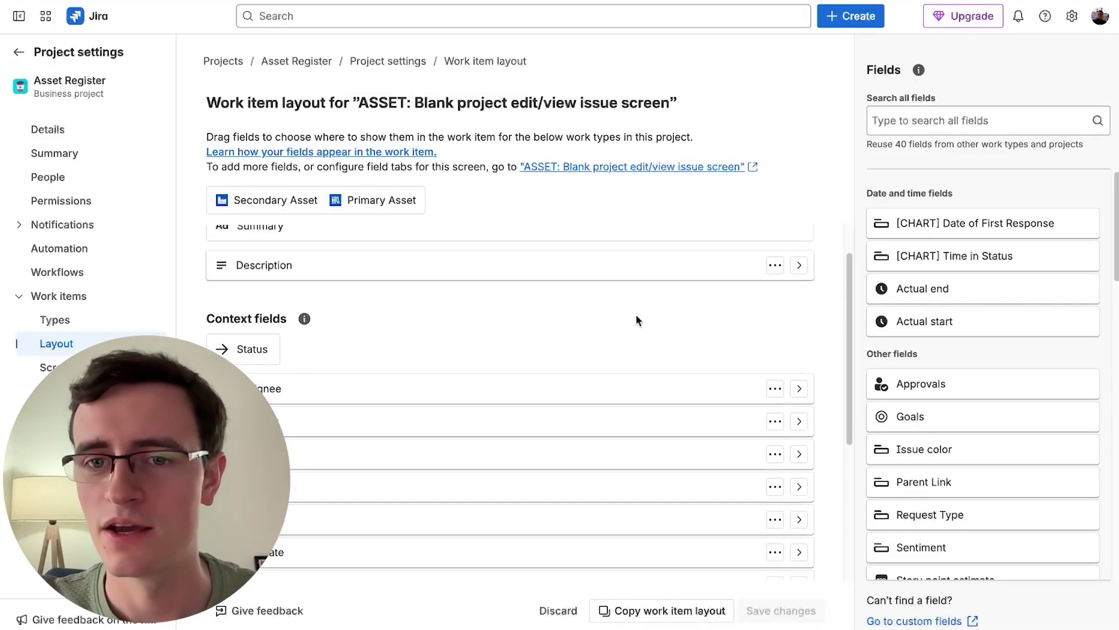
scroll(379, 408, up, 1)
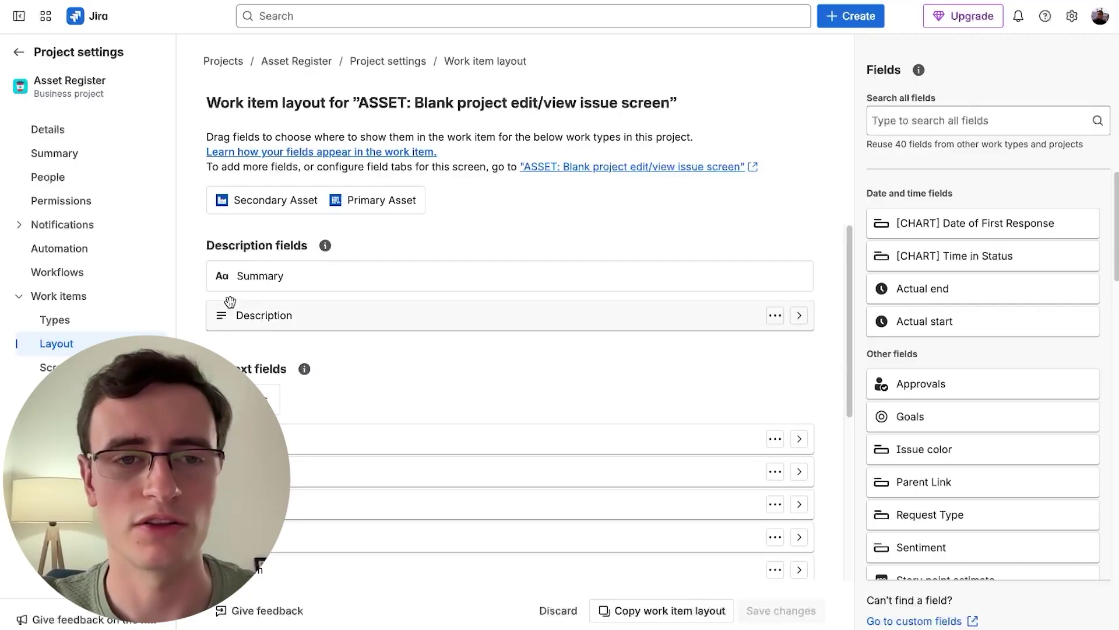
scroll(262, 326, down, 5)
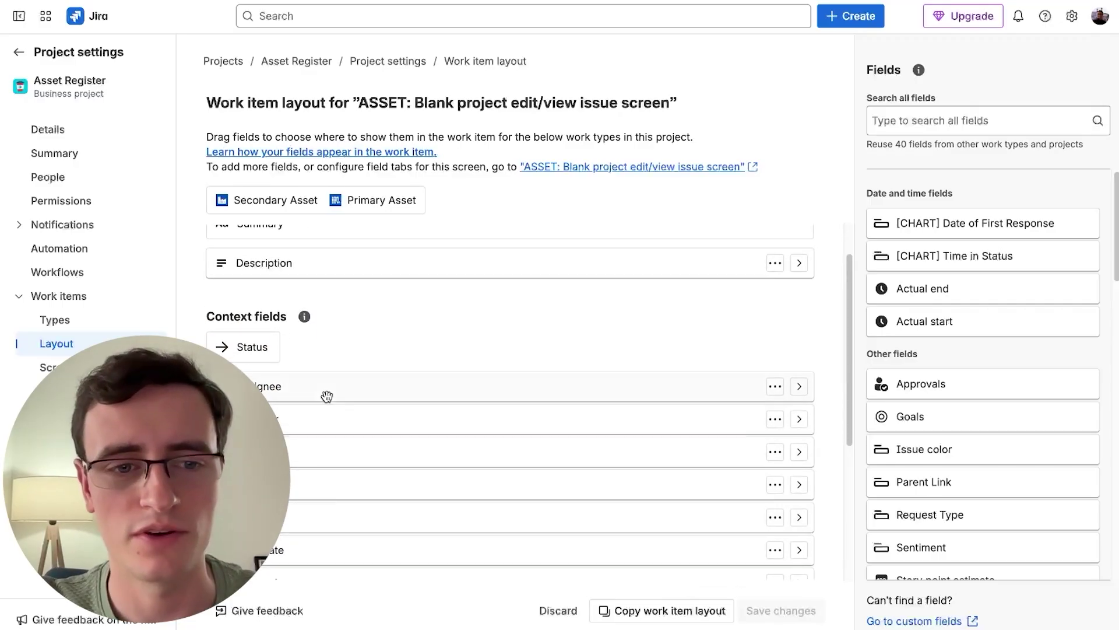
scroll(339, 385, up, 2)
scroll(343, 392, up, 5)
Step: Find the "asset" fields and add Asset Owner, Asset Classification, Asset Location and Asset Type above Assignee in the context fields
click(918, 124)
text(asset)
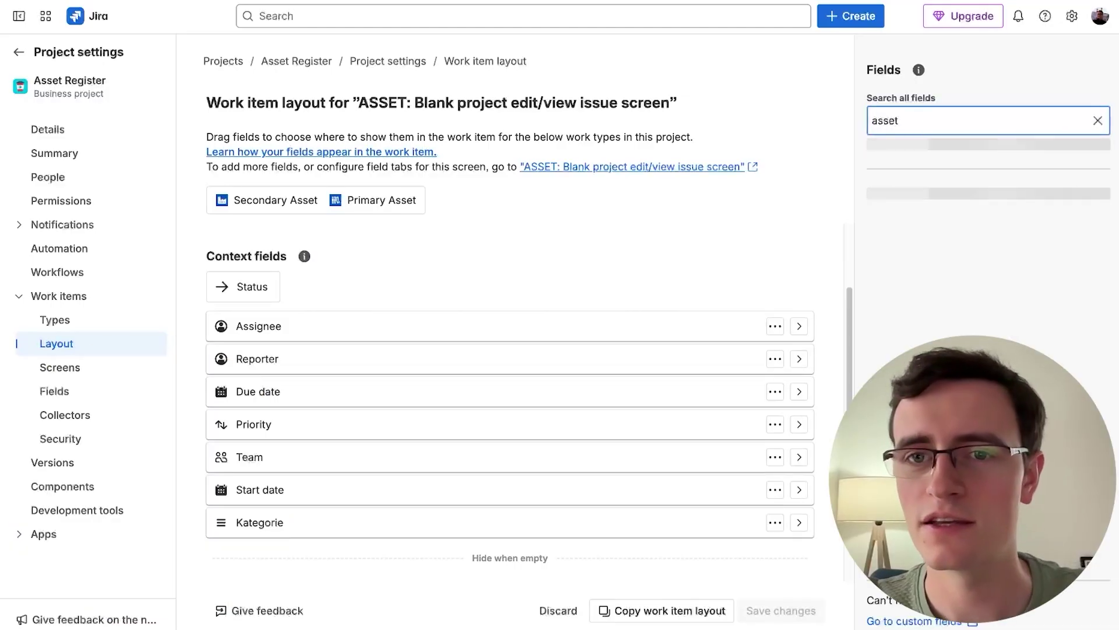
drag(987, 227, 358, 447)
drag(912, 225, 546, 425)
drag(985, 227, 391, 461)
drag(999, 221, 510, 460)
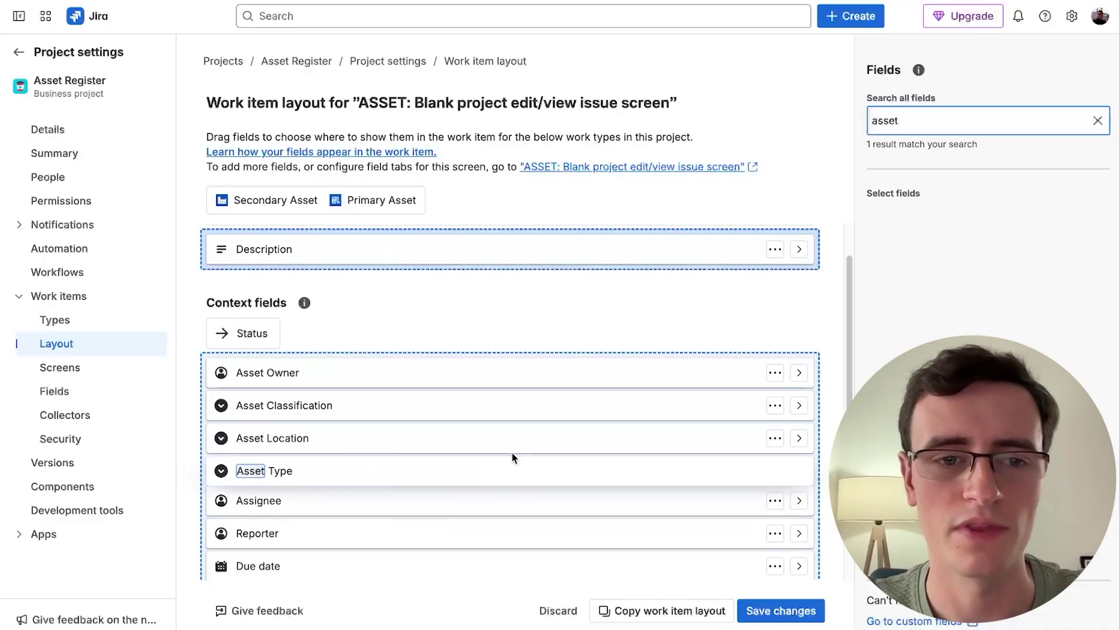
Step: Remove the Assignee and Start date fields from the context fields of the work item layout
scroll(572, 418, down, 2)
click(775, 424)
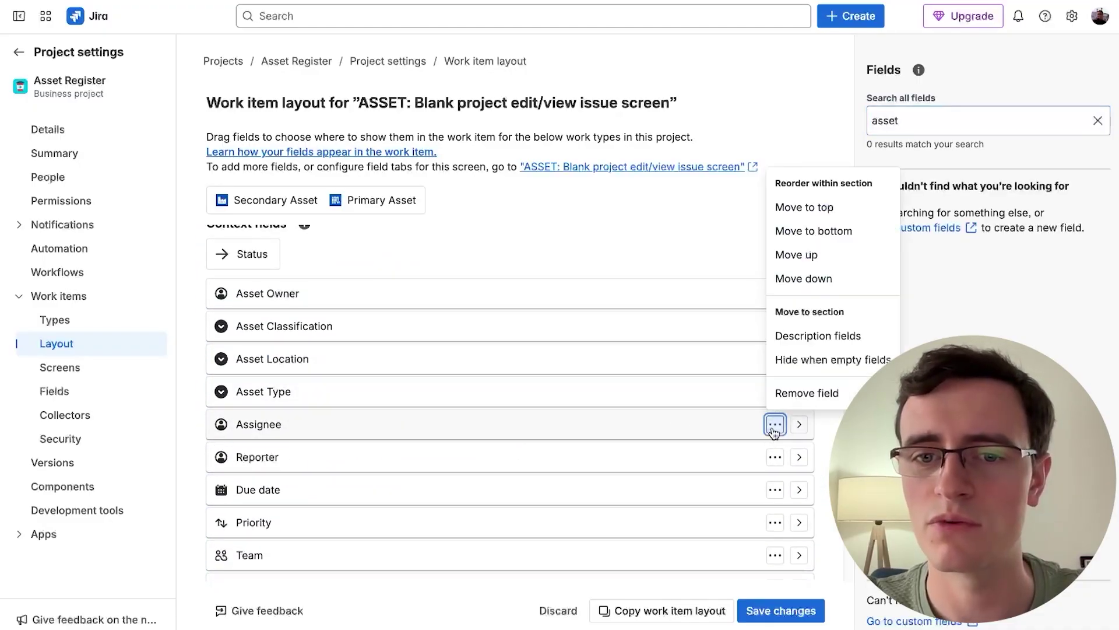
click(809, 392)
click(776, 424)
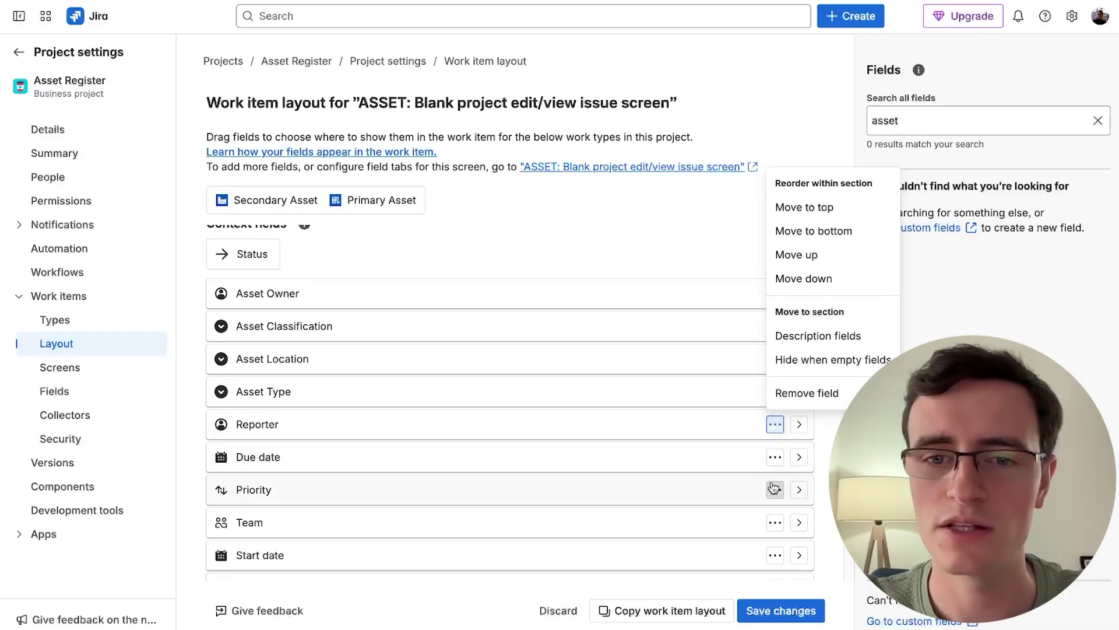
scroll(644, 498, down, 2)
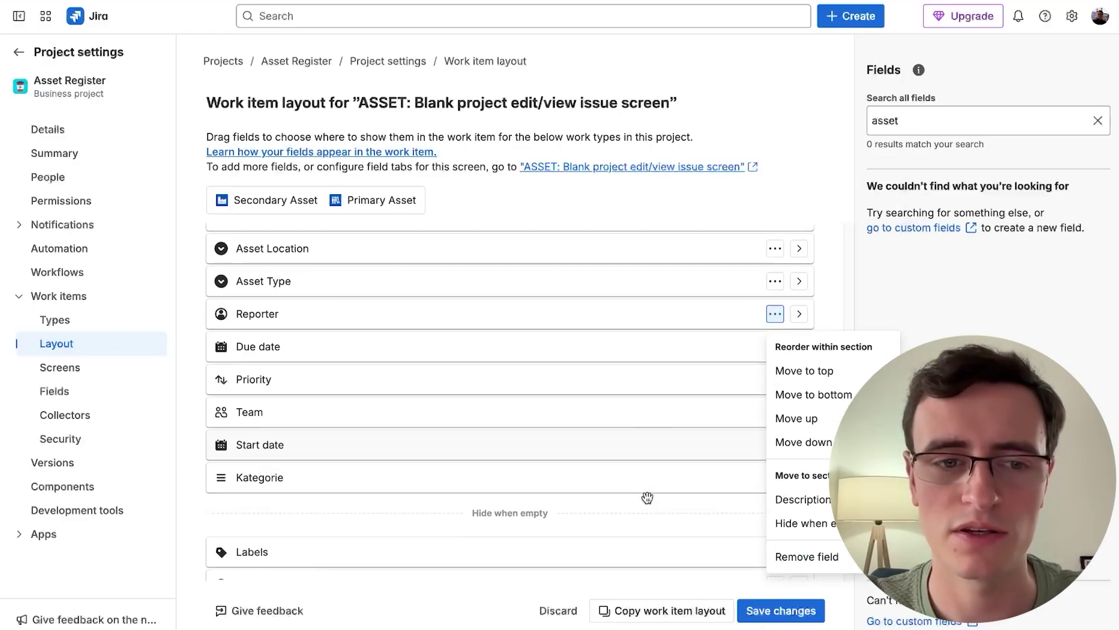
click(758, 441)
click(775, 441)
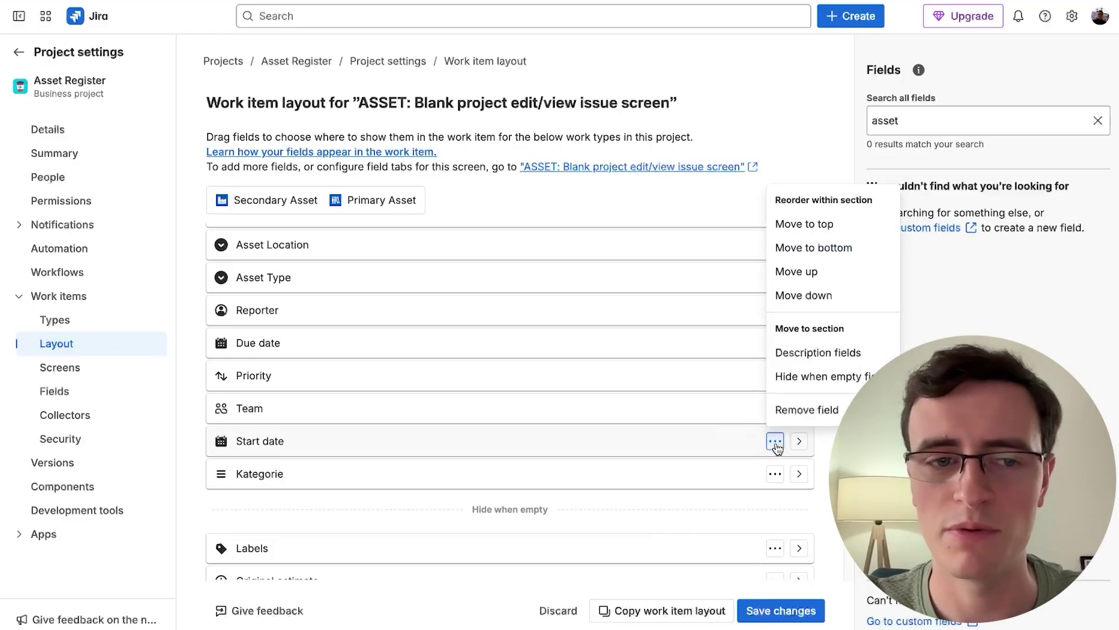
click(808, 407)
scroll(624, 470, down, 4)
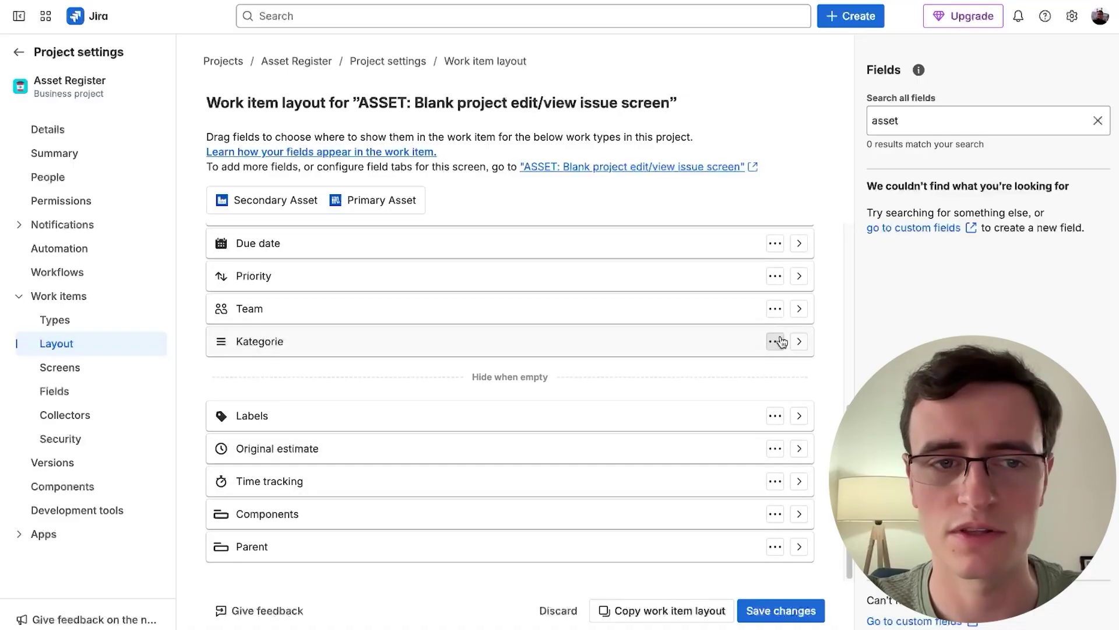
Step: Save the work item layout changes and return to the ASSET-1 work item
click(774, 341)
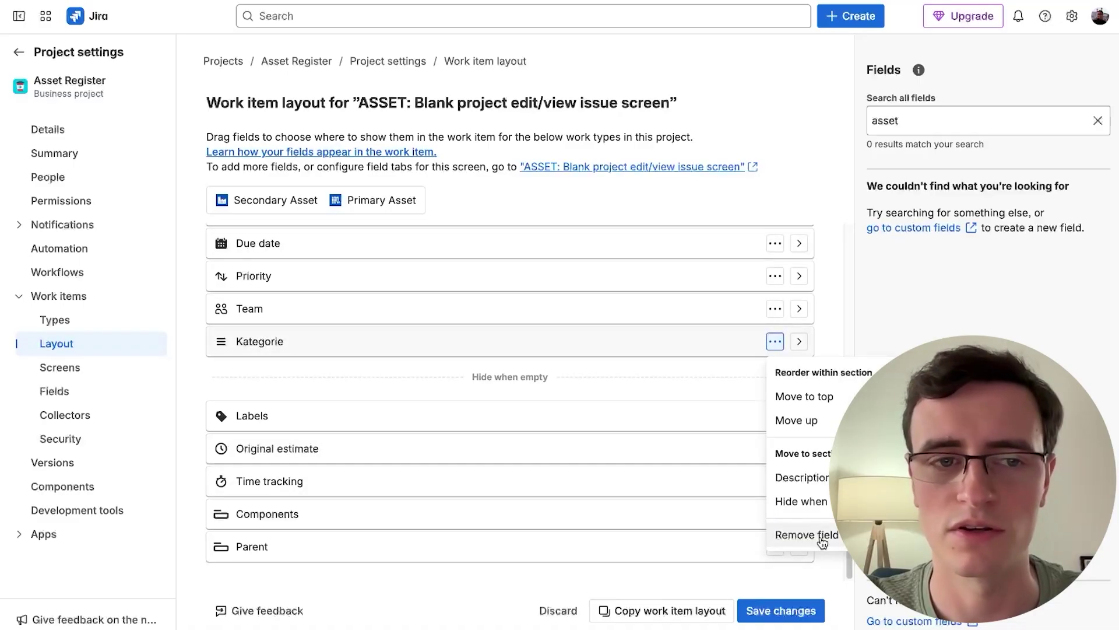
click(698, 403)
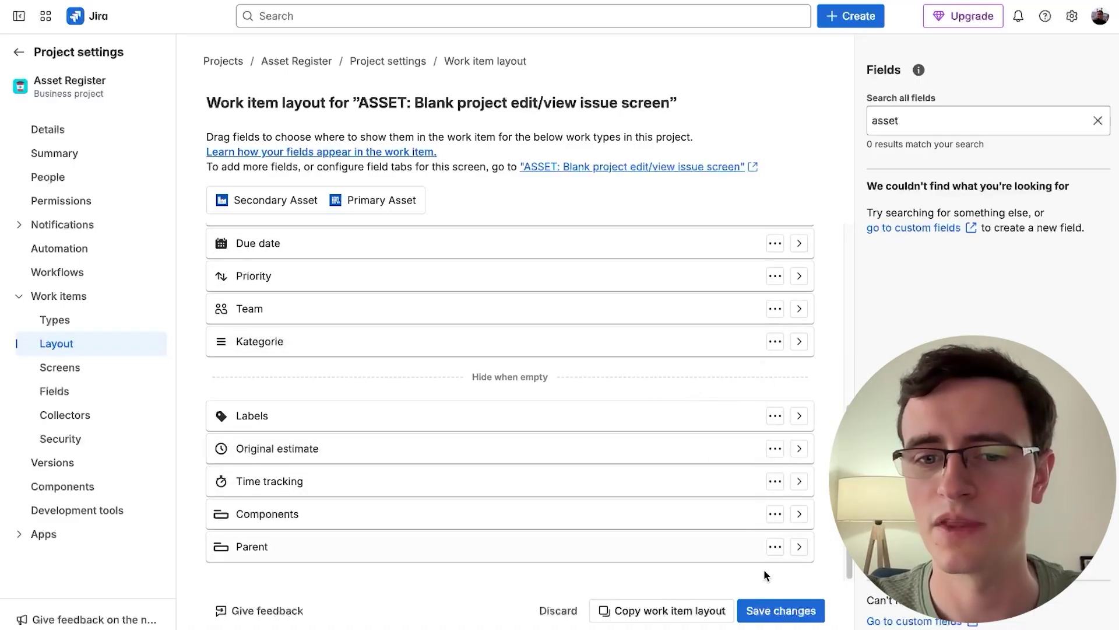
click(780, 610)
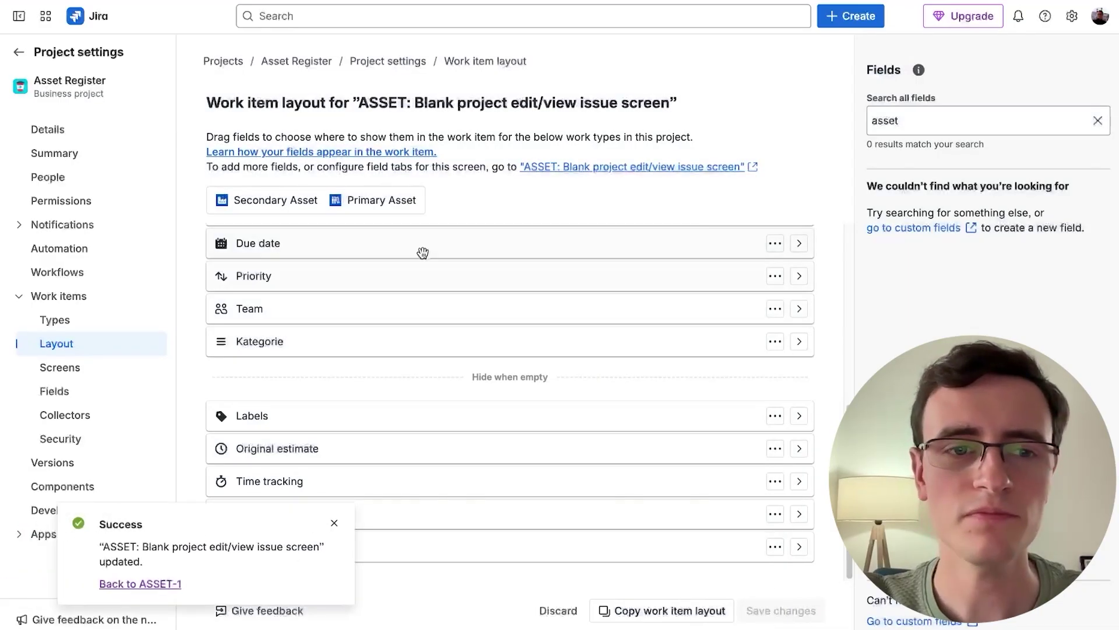
click(148, 583)
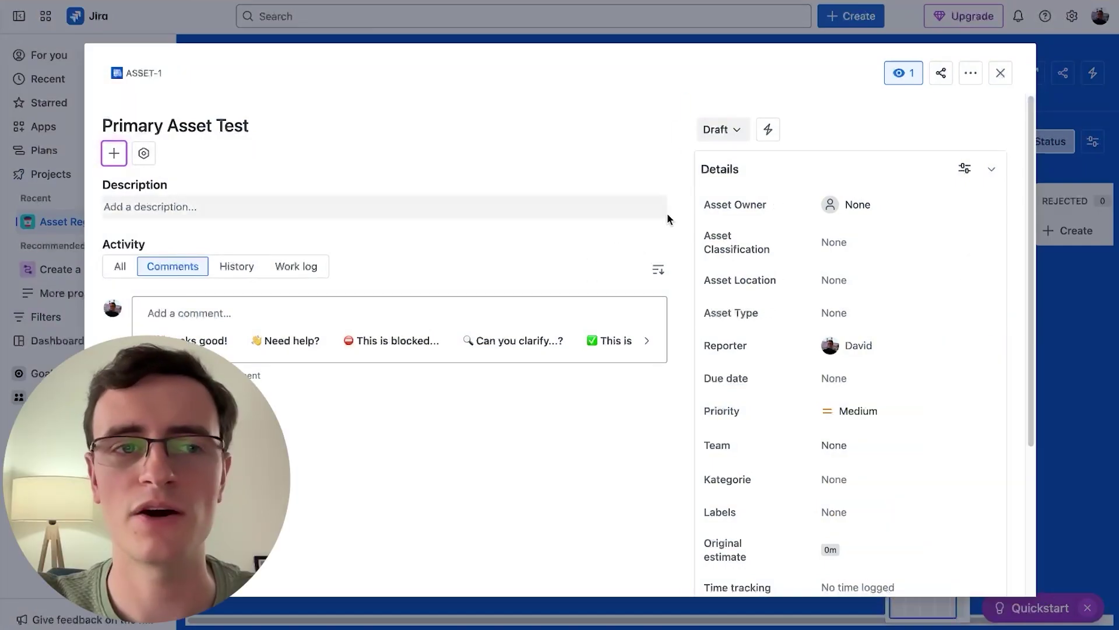
Step: On Primary Asset Test, set the Asset Owner to your own account and Asset Classification to Confidential
click(908, 201)
click(868, 248)
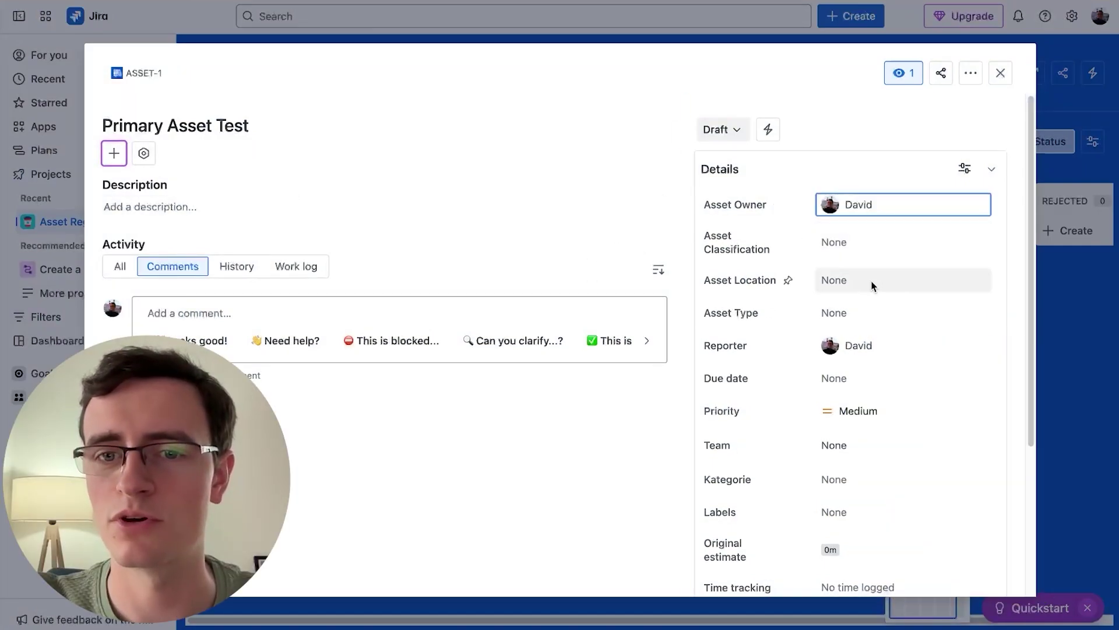
click(878, 242)
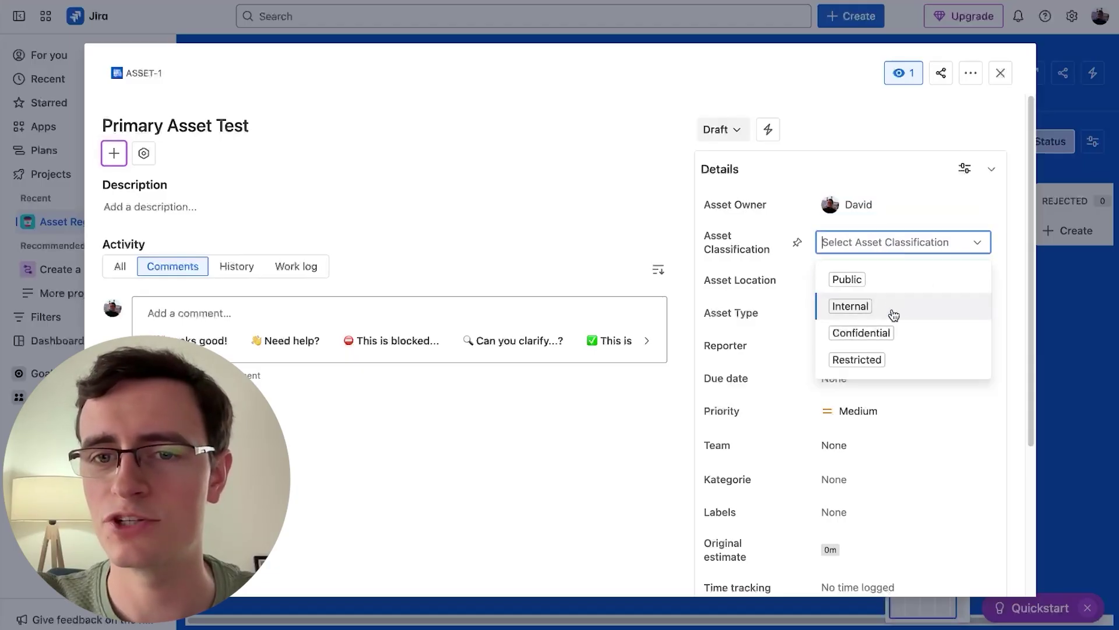
click(895, 334)
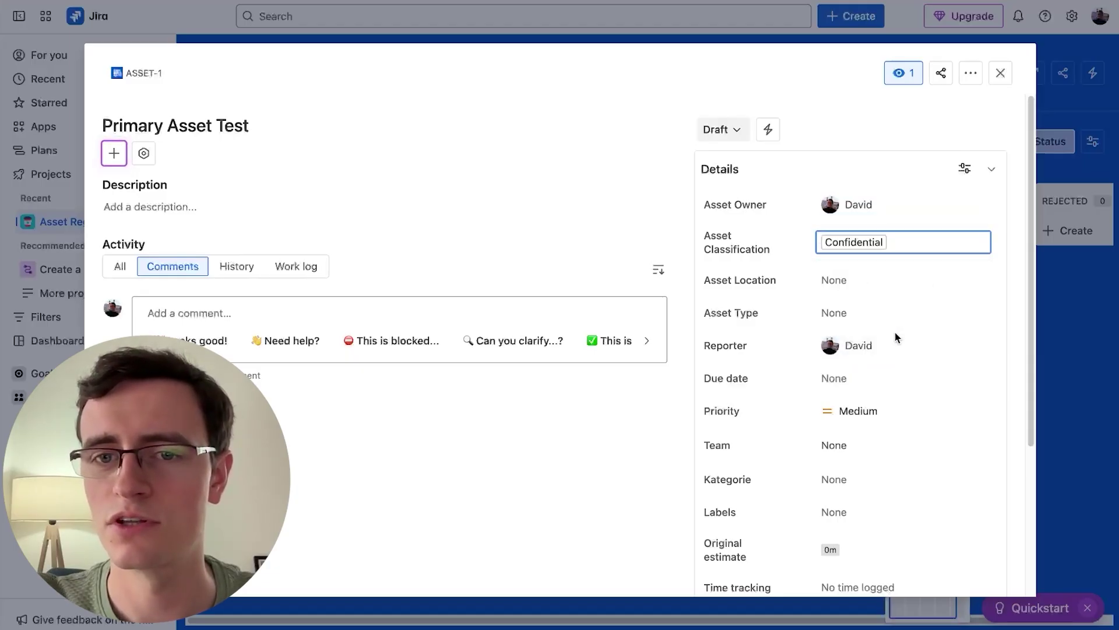
Step: Set the Asset Location of Primary Asset Test to Berlin
click(875, 277)
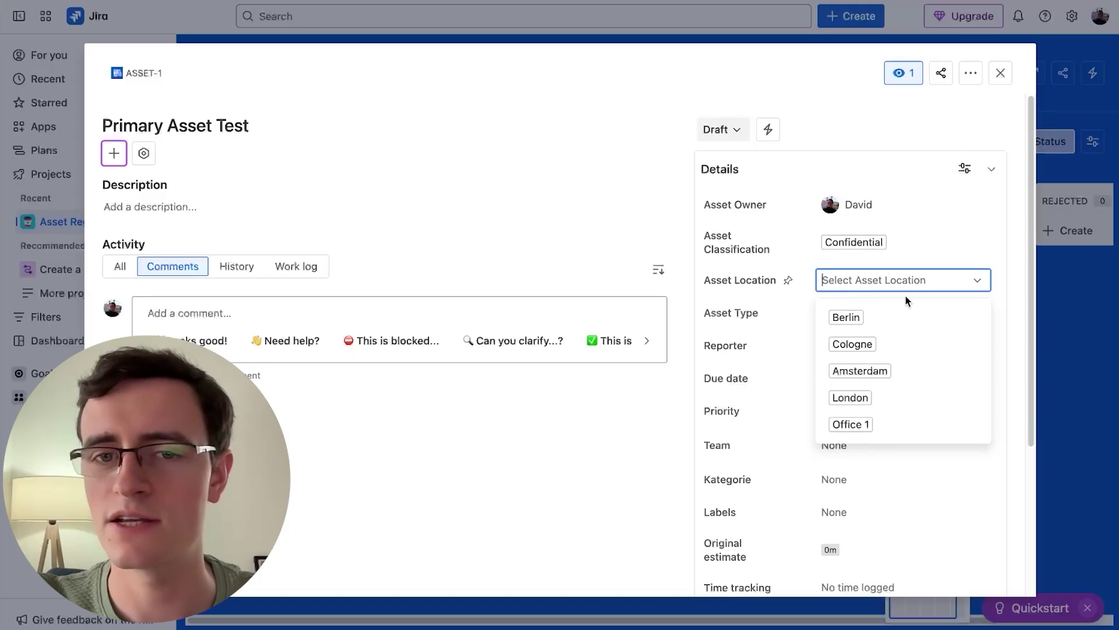
click(884, 325)
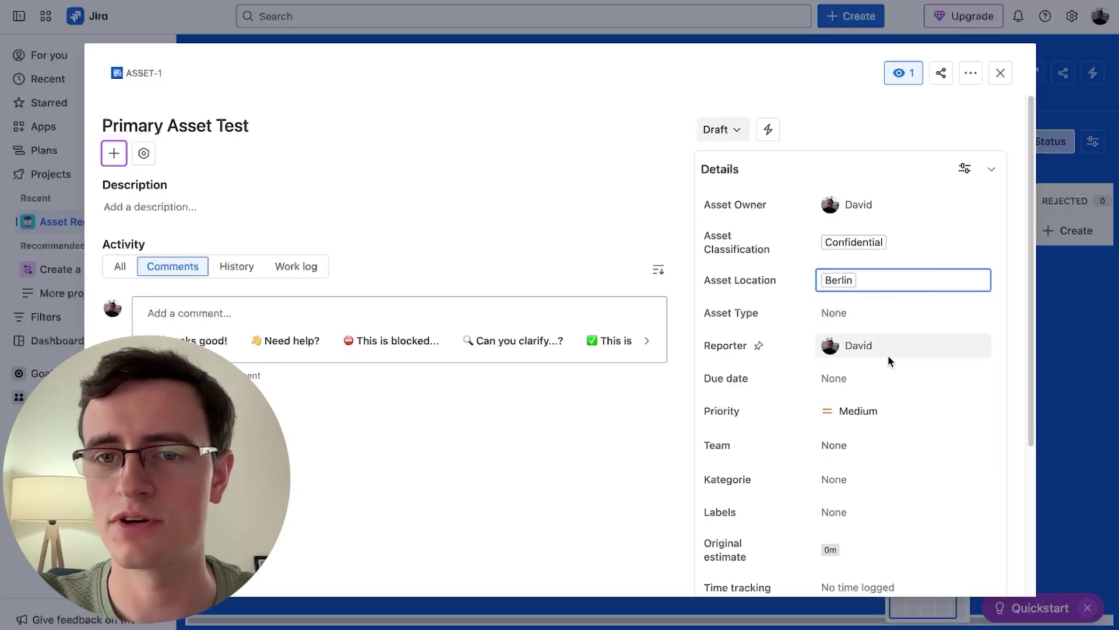
click(880, 286)
click(877, 321)
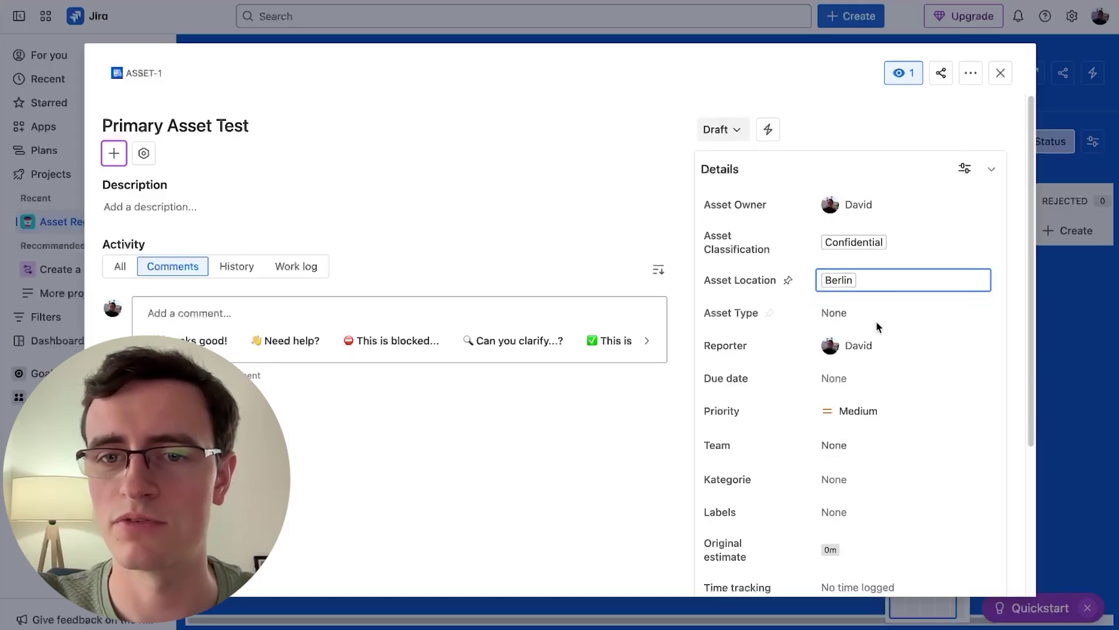
Step: Set the Asset Type of Primary Asset Test to Hardware, Software and Data
click(903, 316)
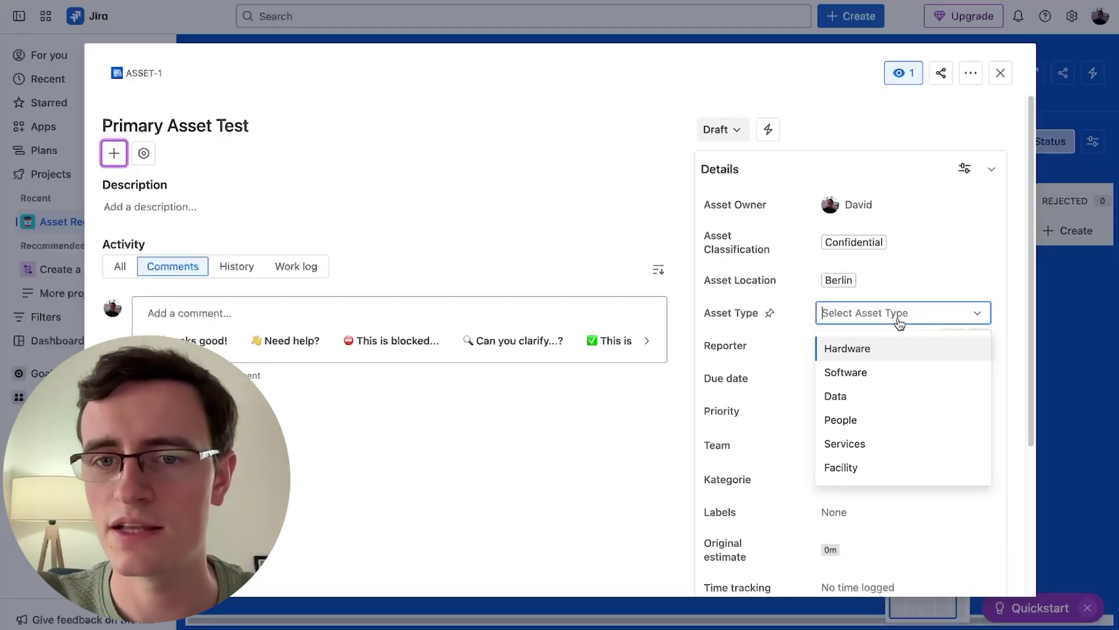
click(884, 355)
click(884, 351)
click(884, 362)
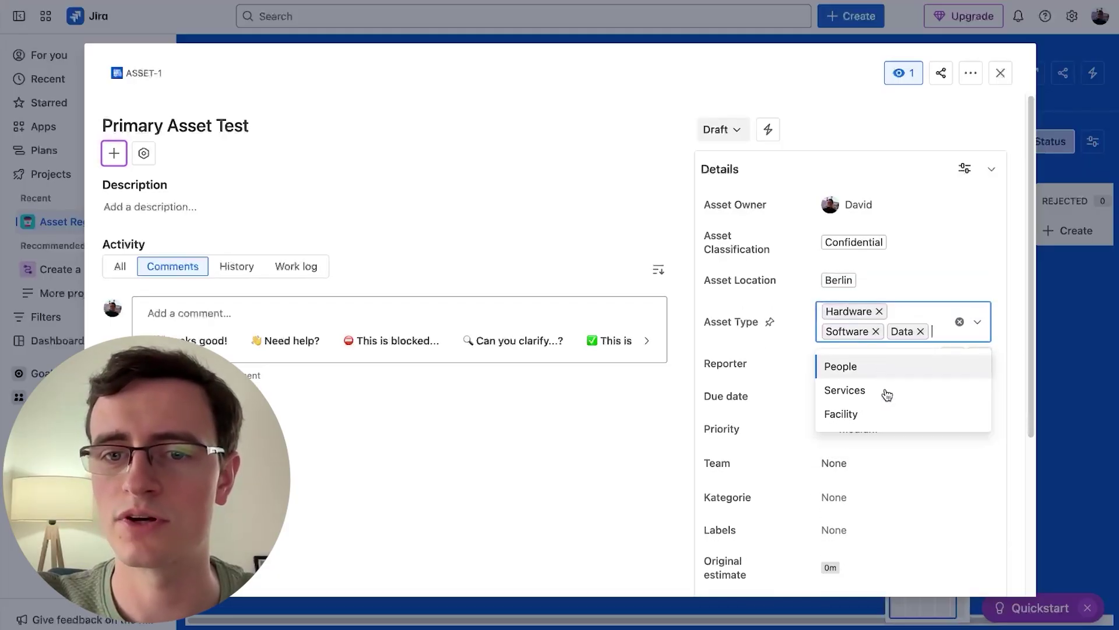
click(607, 429)
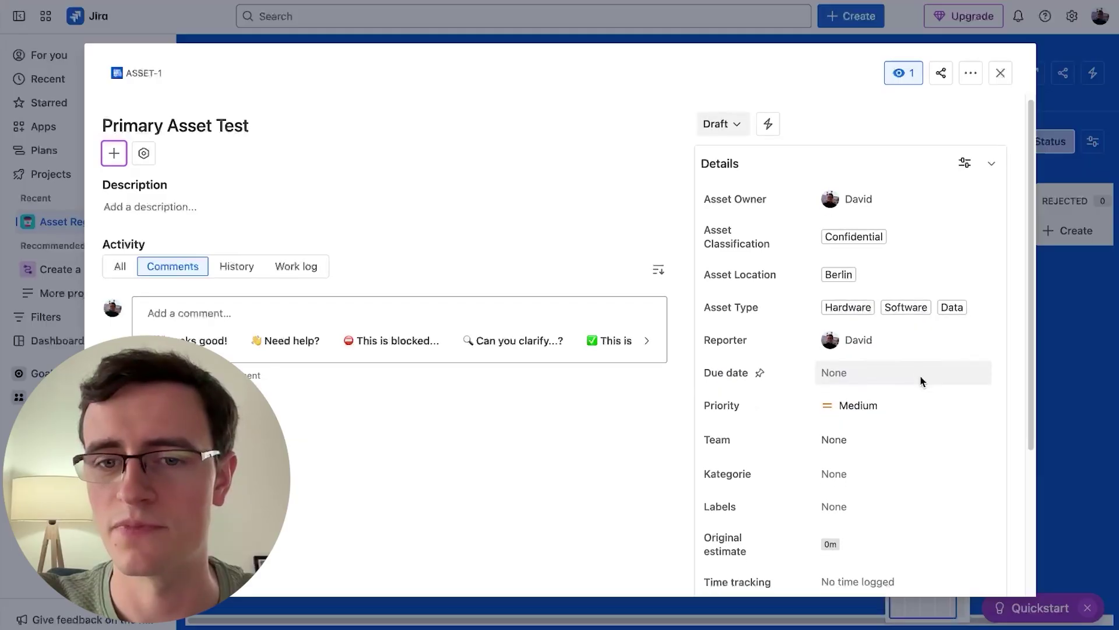
Step: Check the detail fields of Primary Asset Test, close it, and examine those of Secondary Asset Test
scroll(920, 380, down, 3)
scroll(921, 376, up, 3)
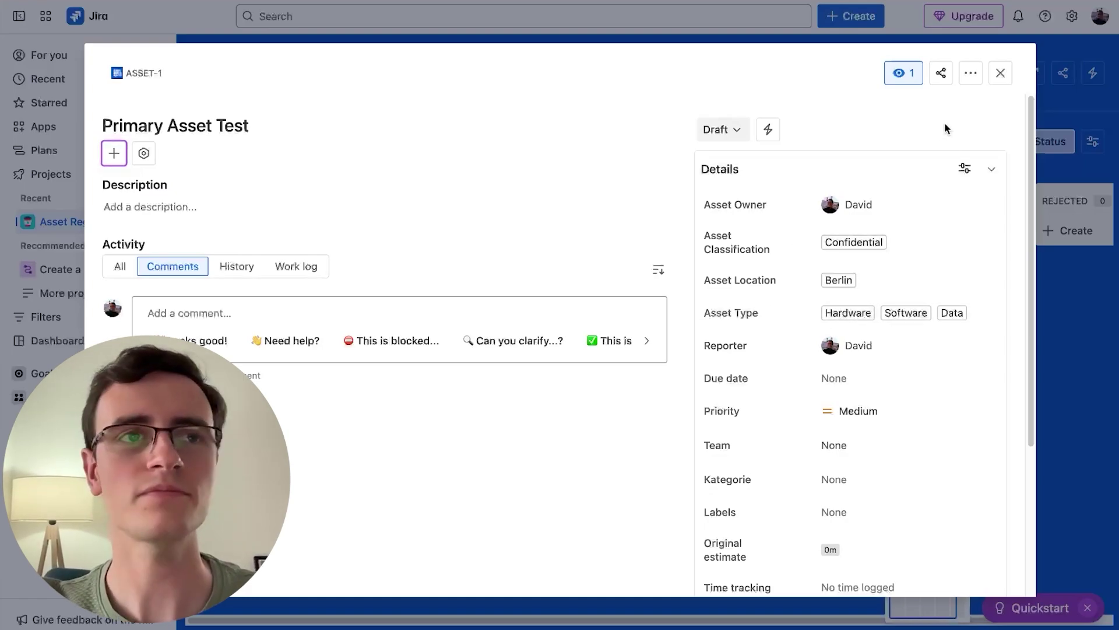
click(1000, 75)
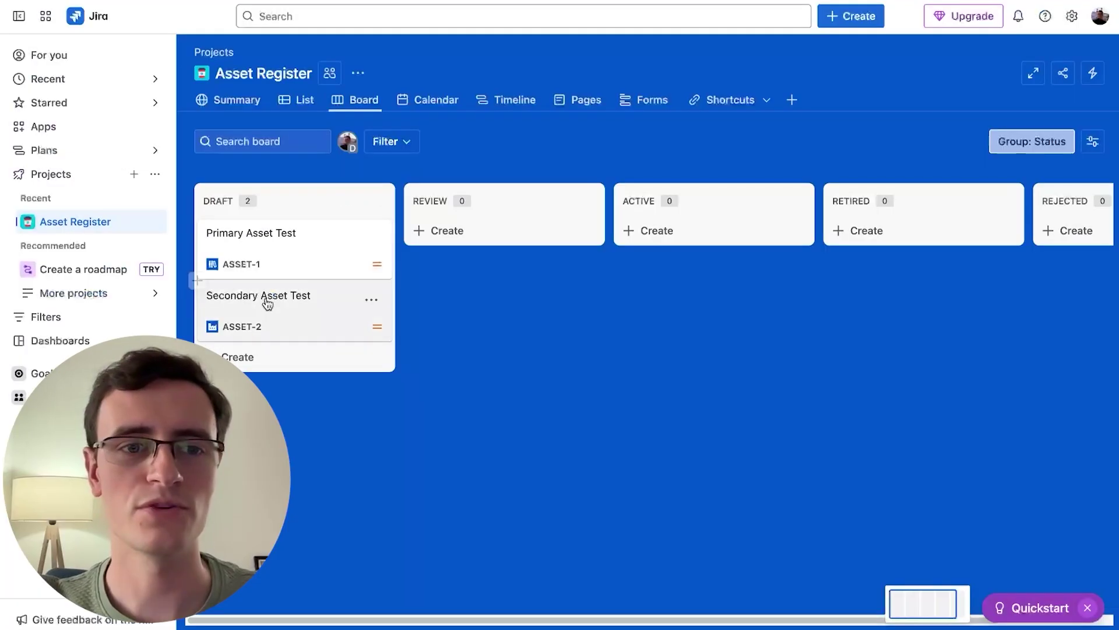
click(266, 303)
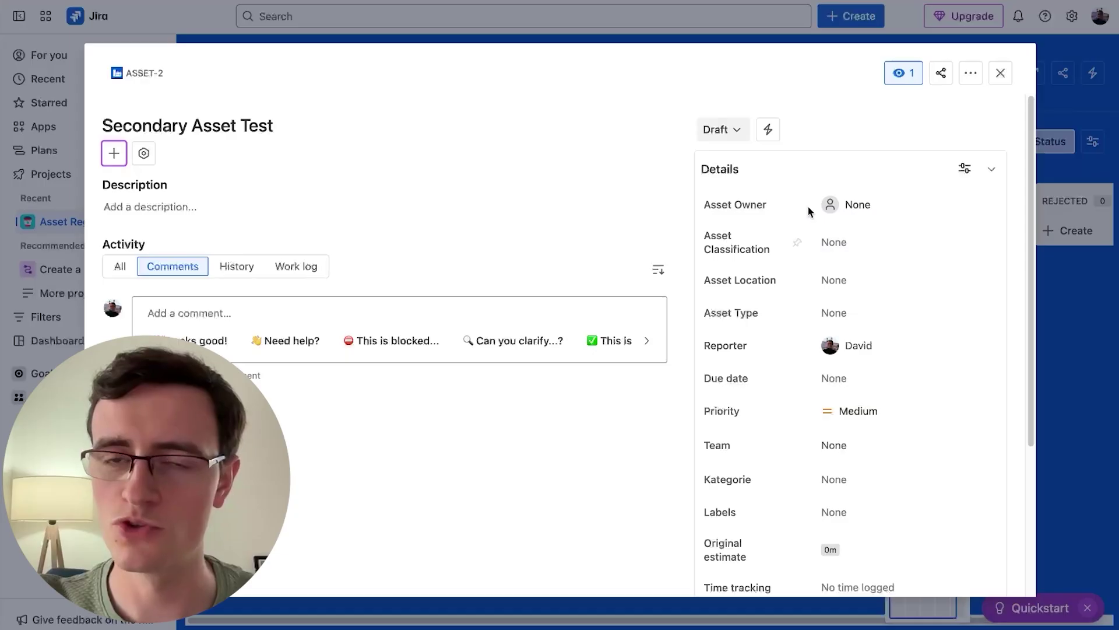
scroll(895, 309, down, 3)
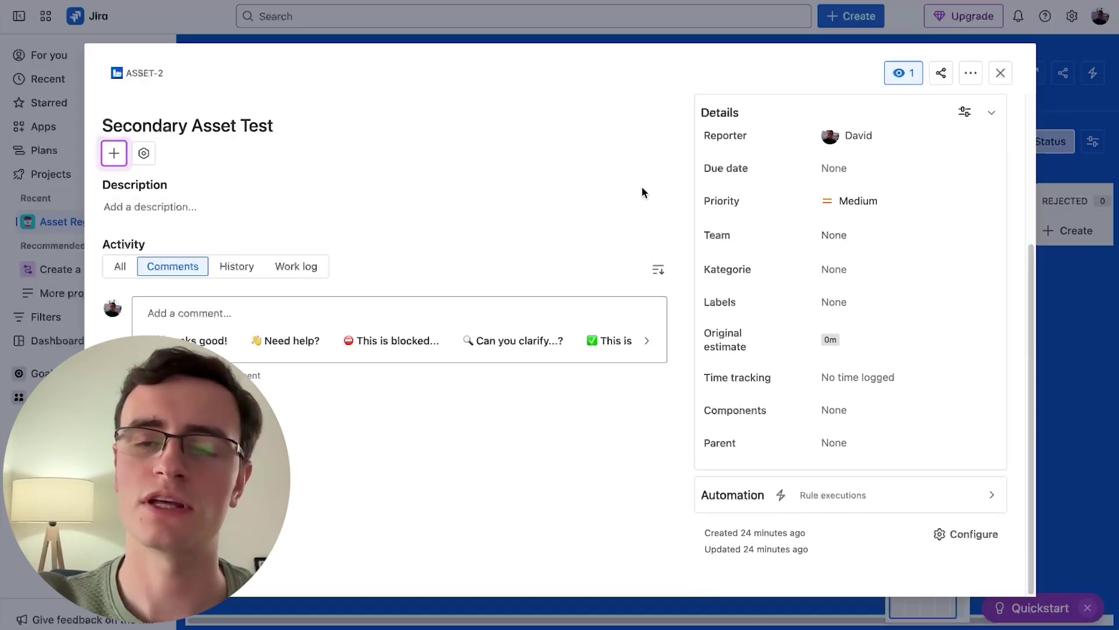
Step: Fill the empty description of Secondary Asset Test with the asset assessment template, including Asset website, Description and the Quick Assessment table
scroll(786, 316, up, 3)
scroll(786, 316, up, 1)
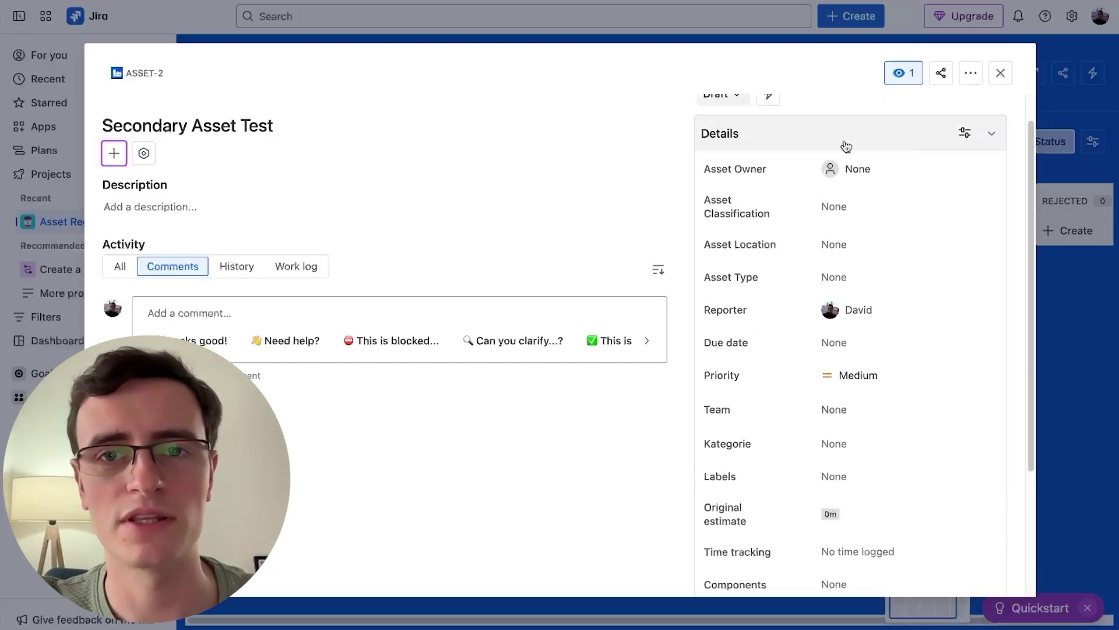
scroll(882, 300, up, 1)
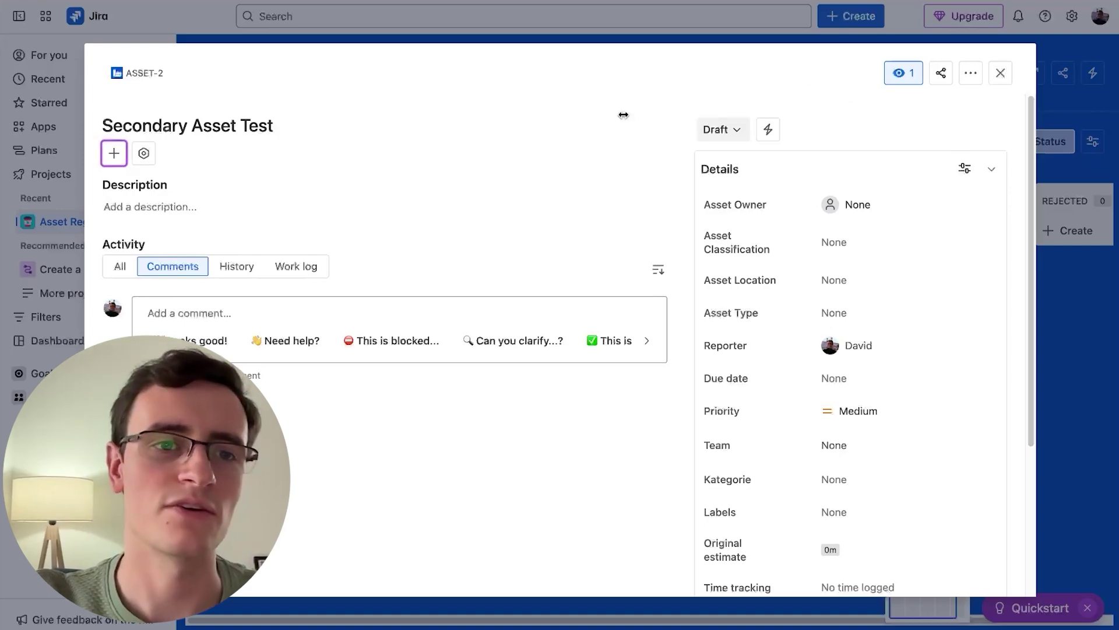
click(166, 206)
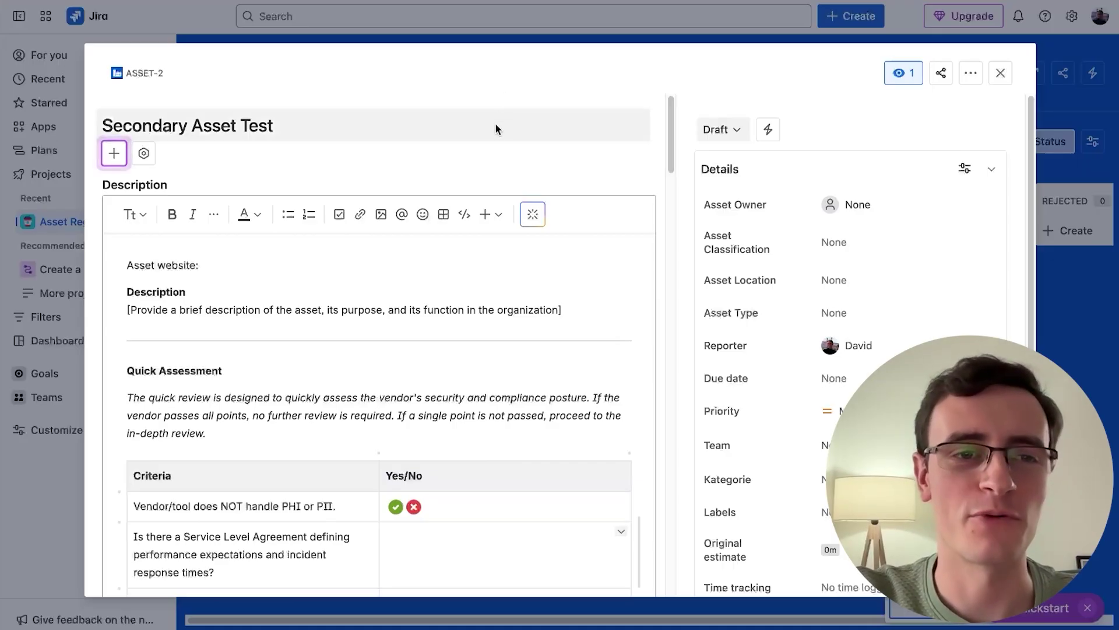
Step: Read through the asset website, description and Quick Assessment criteria of the template down to the start of the In-depth Assessment
scroll(490, 134, down, 1)
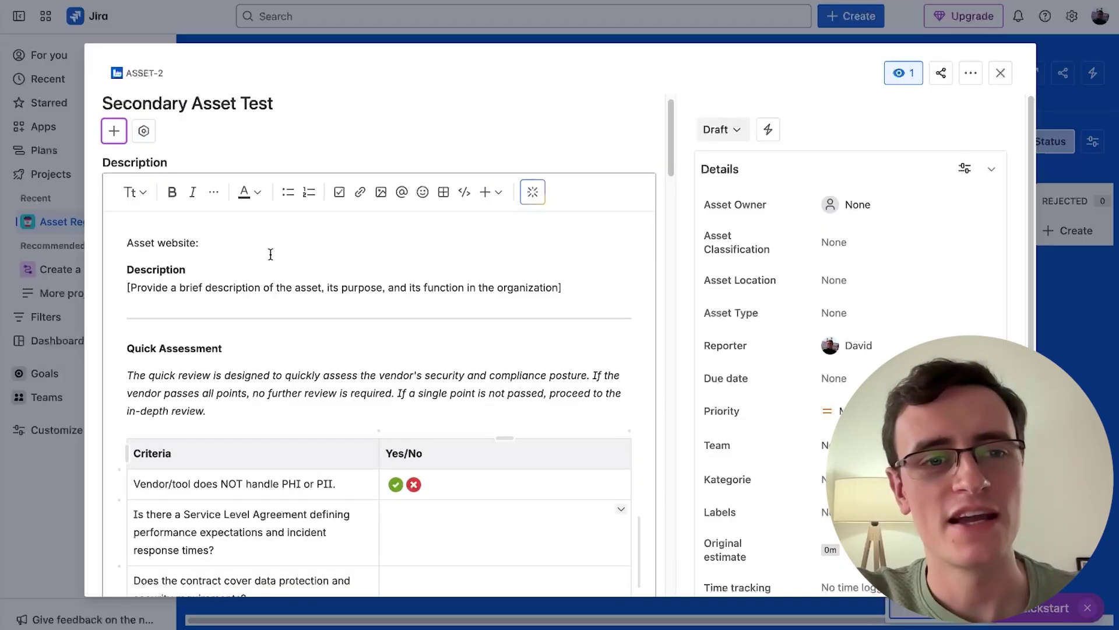
scroll(236, 265, up, 1)
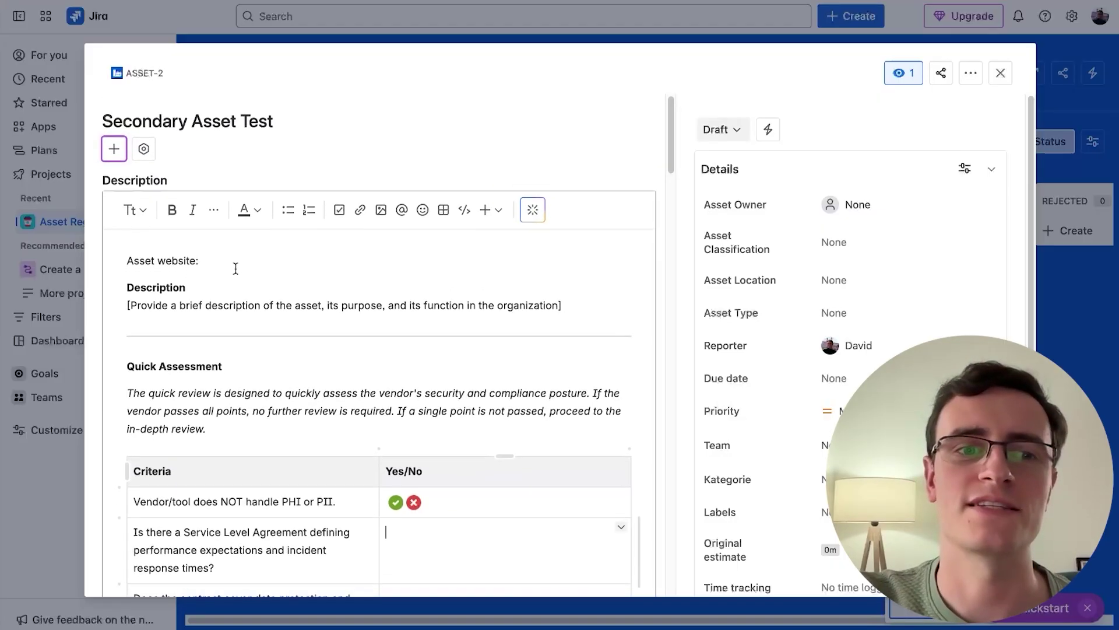
scroll(236, 269, down, 1)
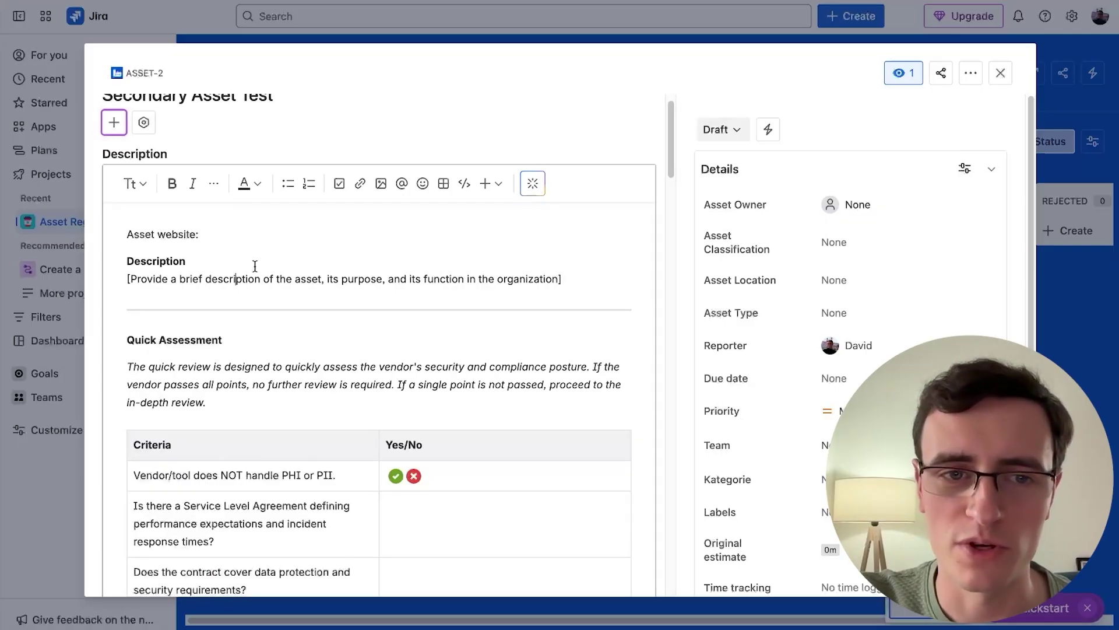
scroll(587, 281, down, 4)
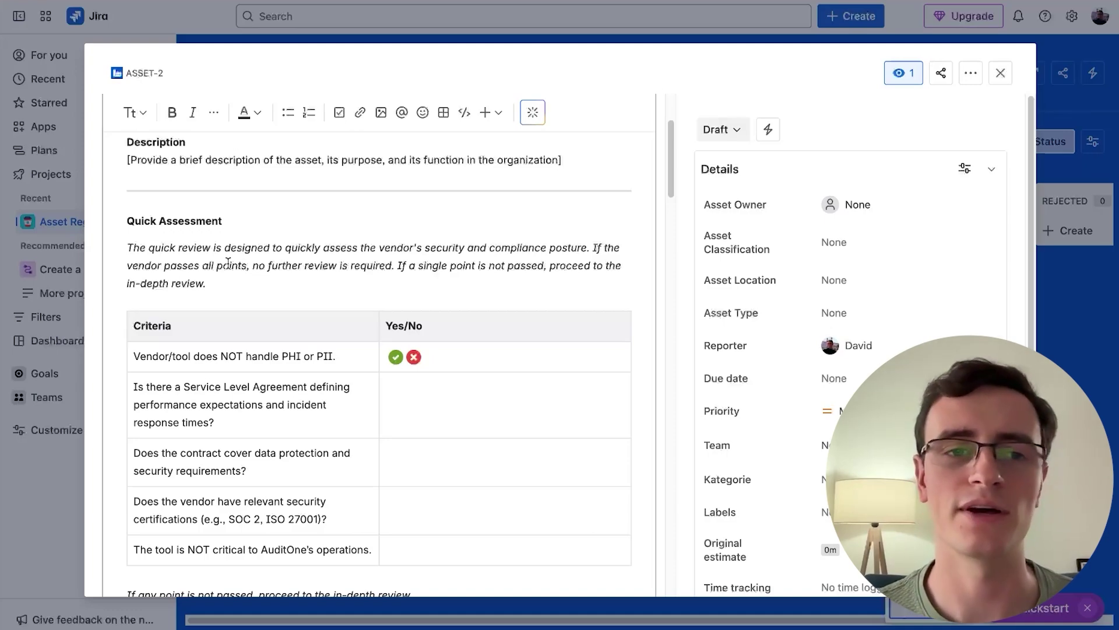
scroll(246, 307, down, 2)
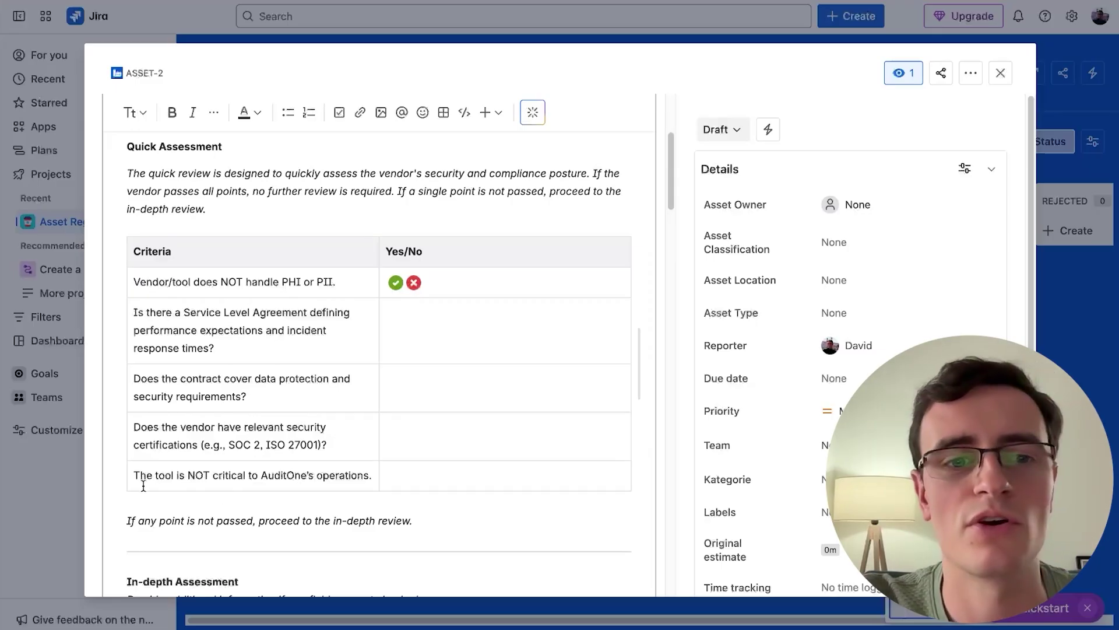
scroll(347, 471, down, 1)
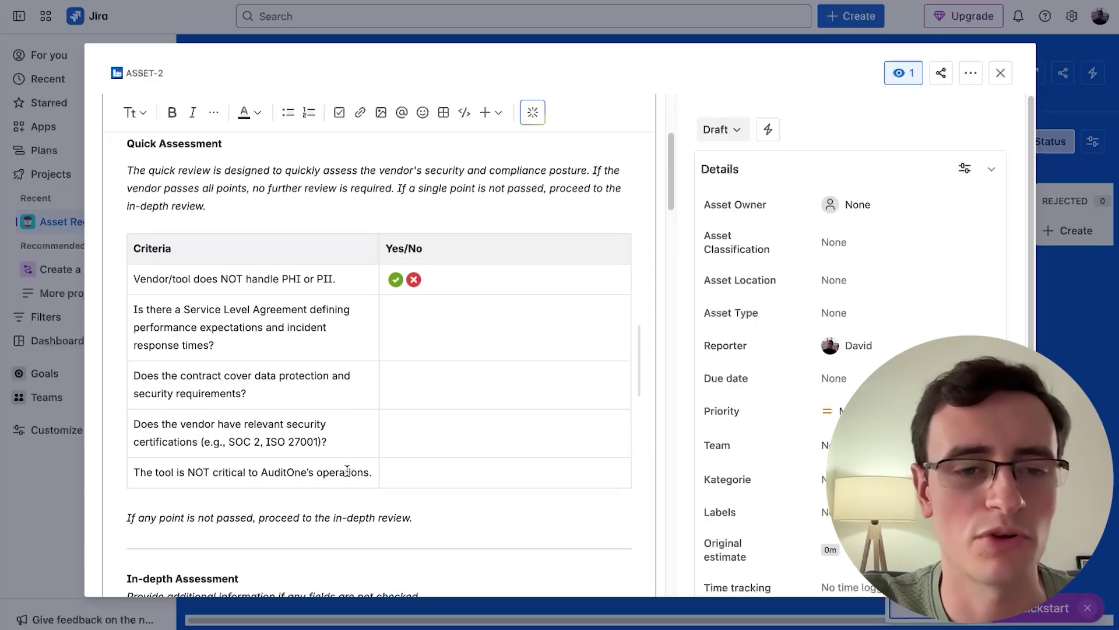
scroll(346, 471, down, 6)
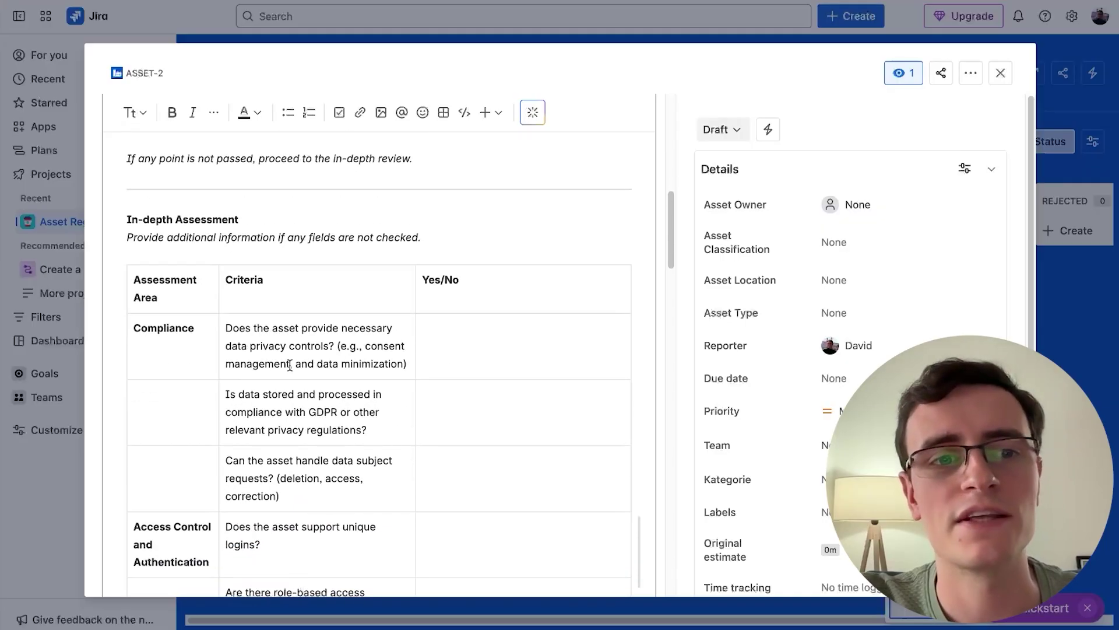
scroll(396, 208, up, 4)
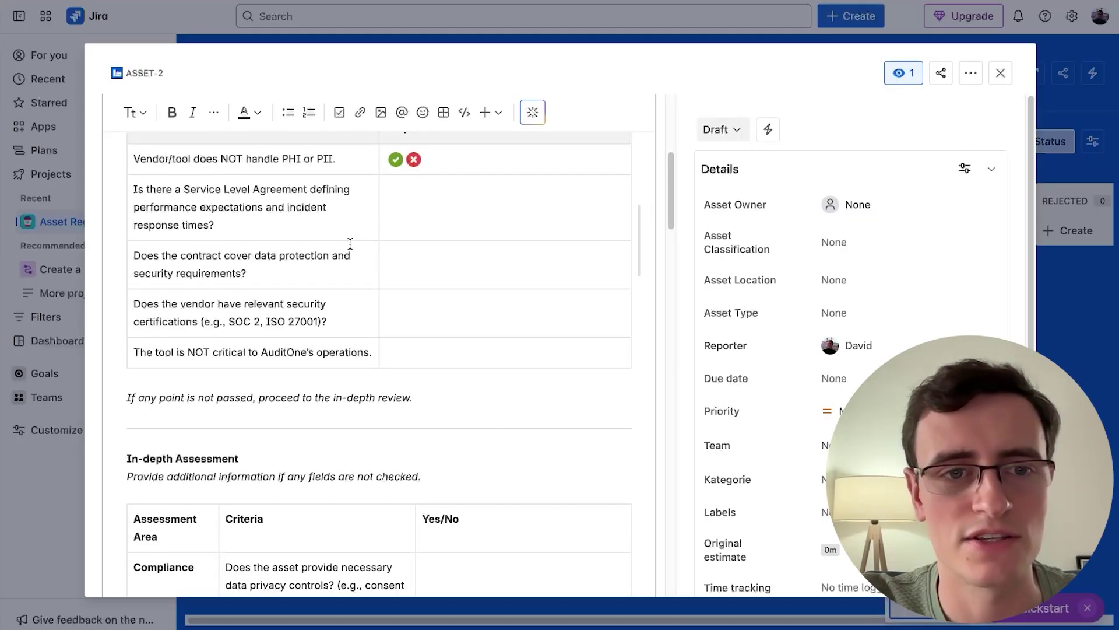
Step: Widen the Assessment Area and Criteria columns of the In-depth Assessment table
scroll(343, 242, down, 3)
click(215, 372)
drag(219, 377, 242, 377)
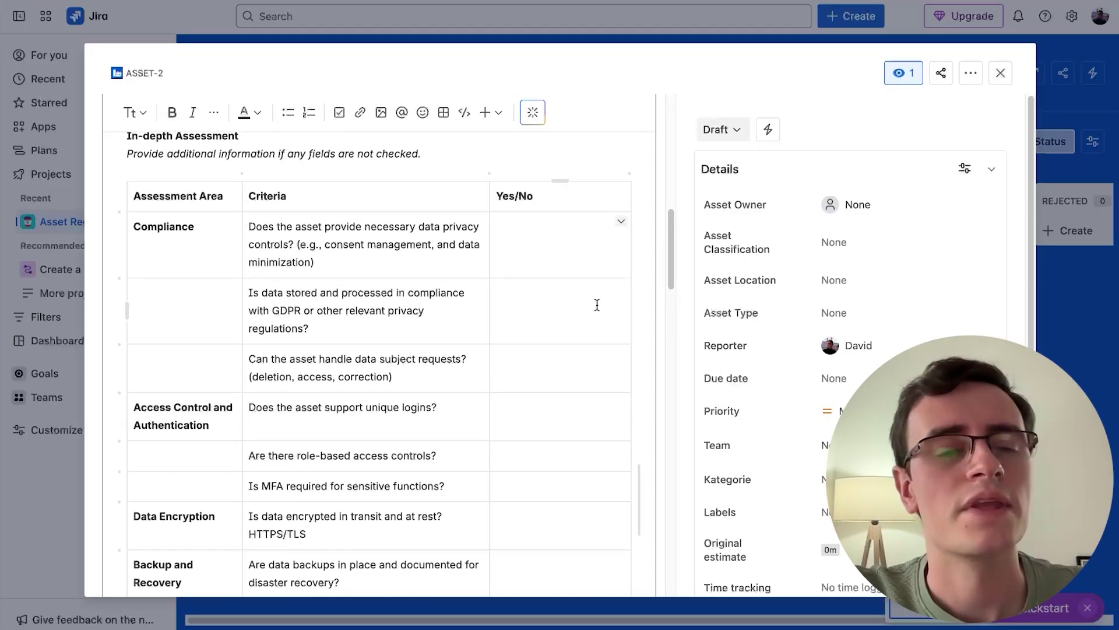
Step: Review the remaining In-depth Assessment, Human Secondary Assets and Review and Assessment sections, and save the description of Secondary Asset Test
scroll(562, 260, down, 7)
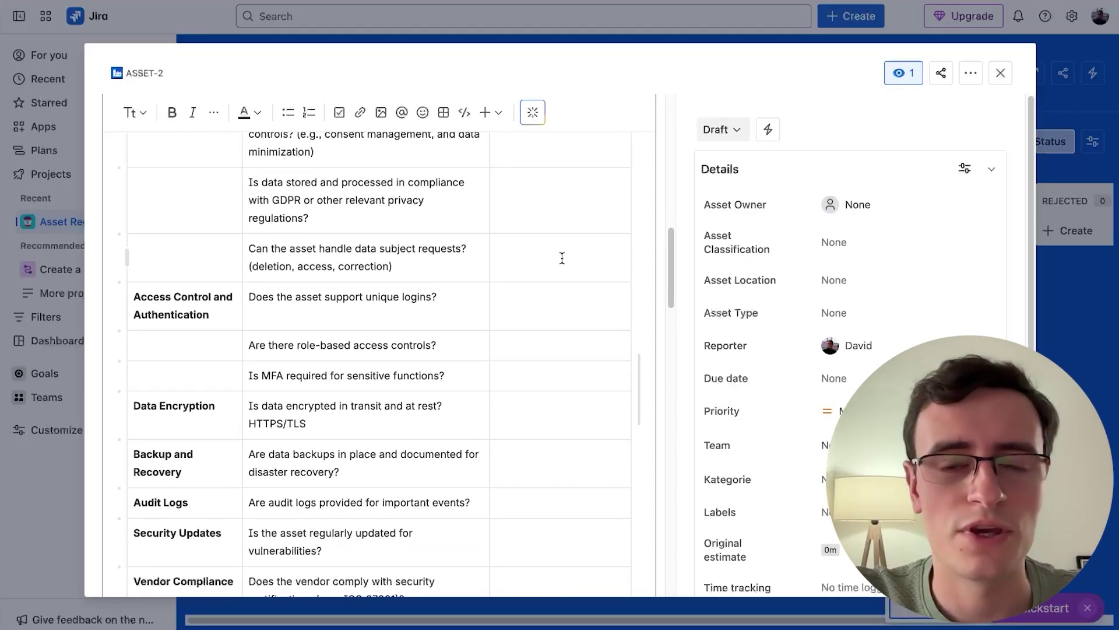
scroll(562, 260, down, 4)
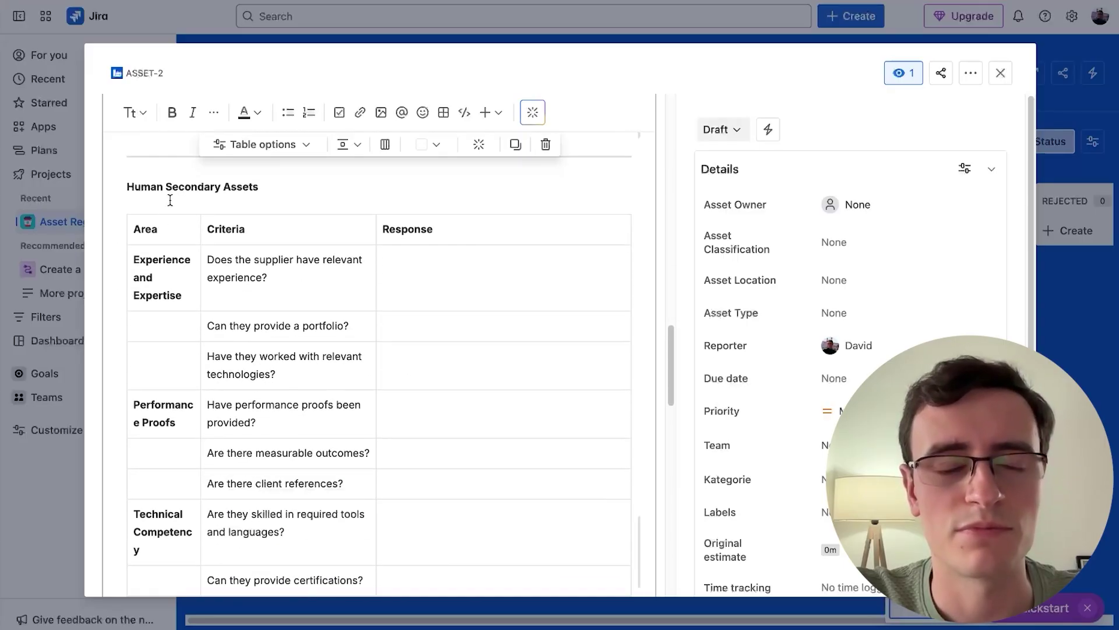
scroll(438, 344, down, 10)
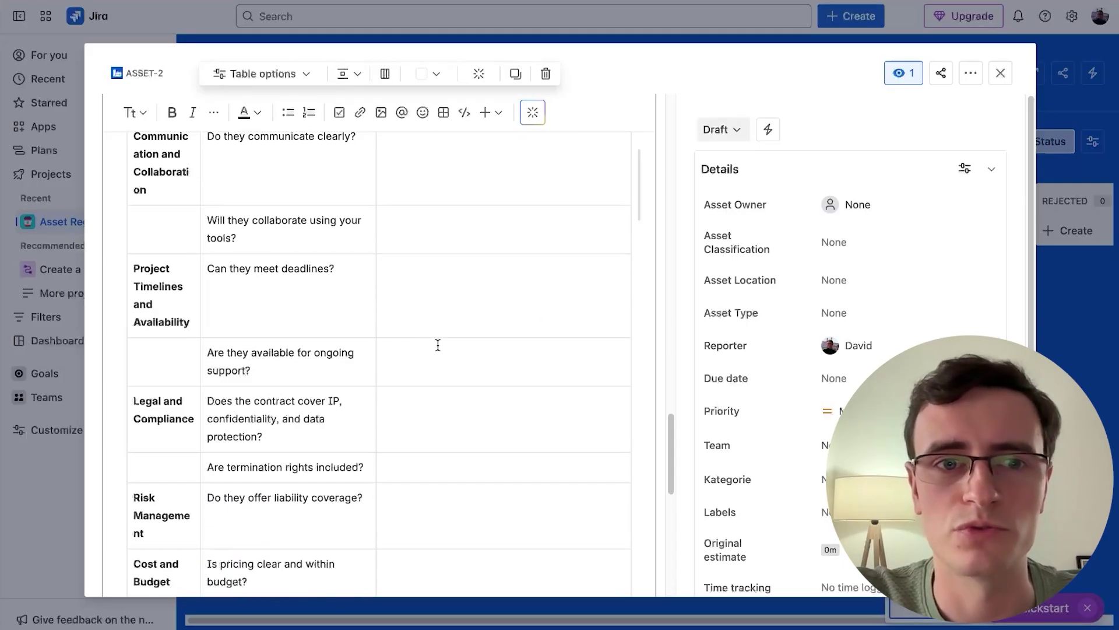
scroll(438, 345, down, 9)
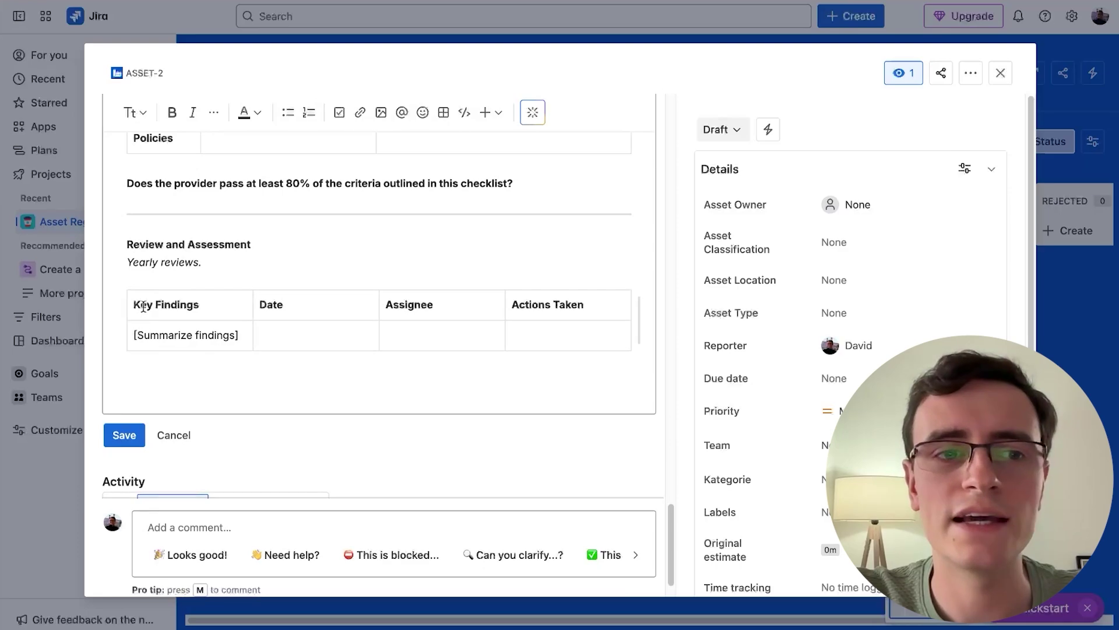
drag(130, 244, 243, 244)
click(270, 247)
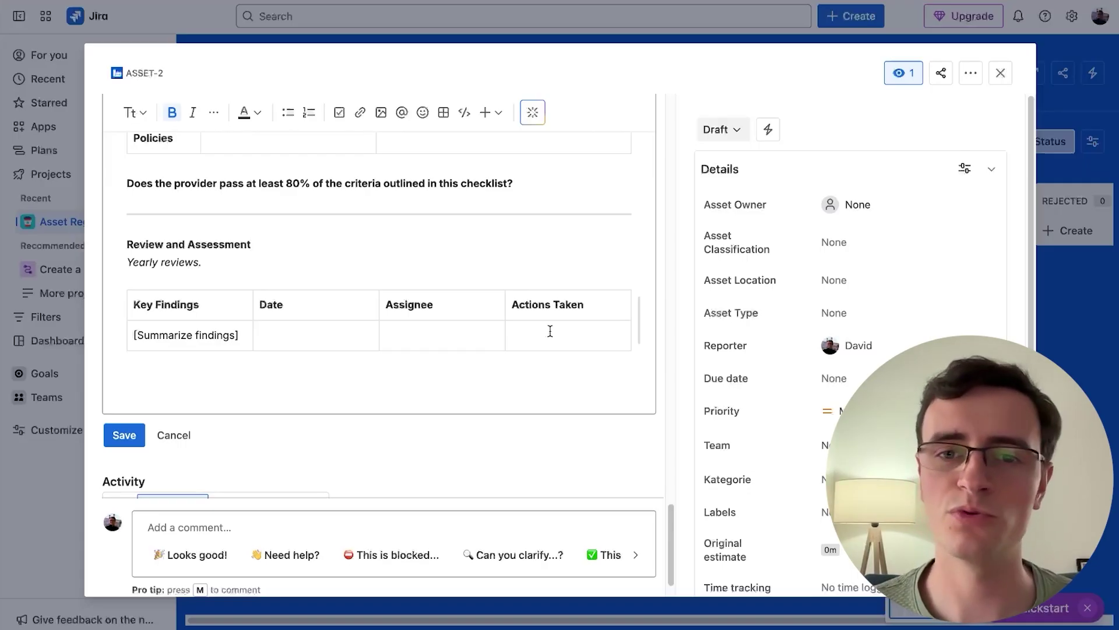
click(124, 436)
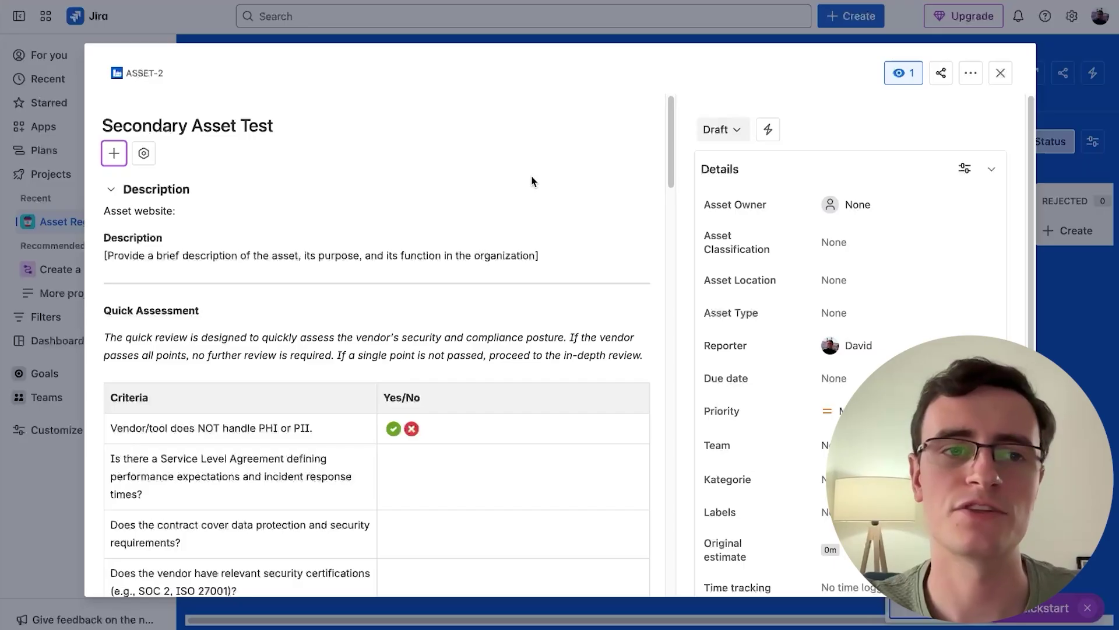
Step: Open the choices for adding linked work or content to Secondary Asset Test
click(110, 154)
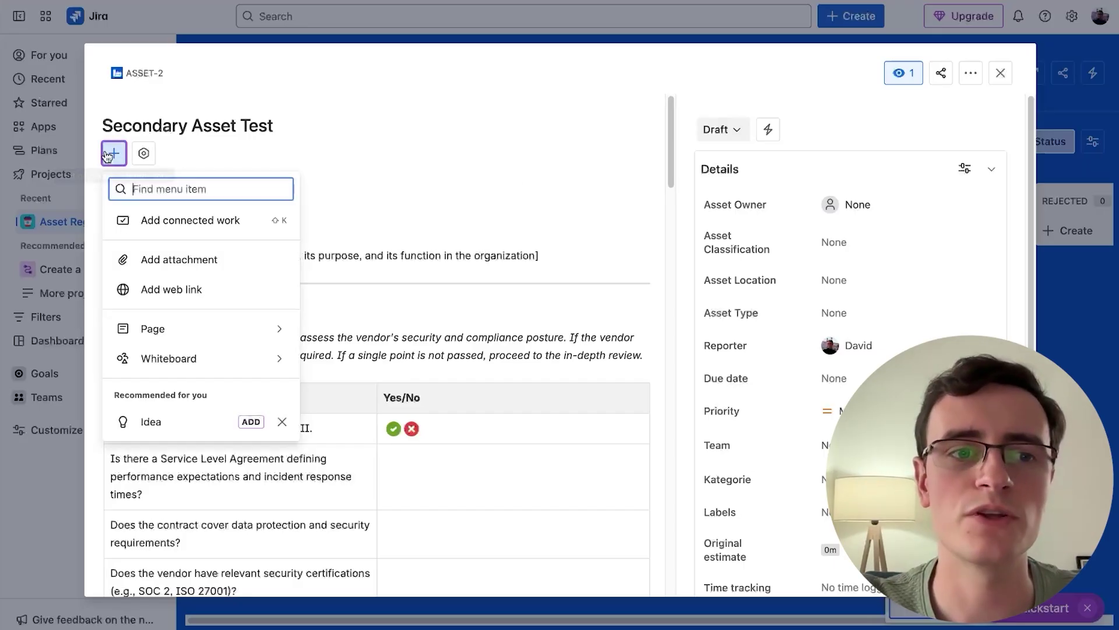